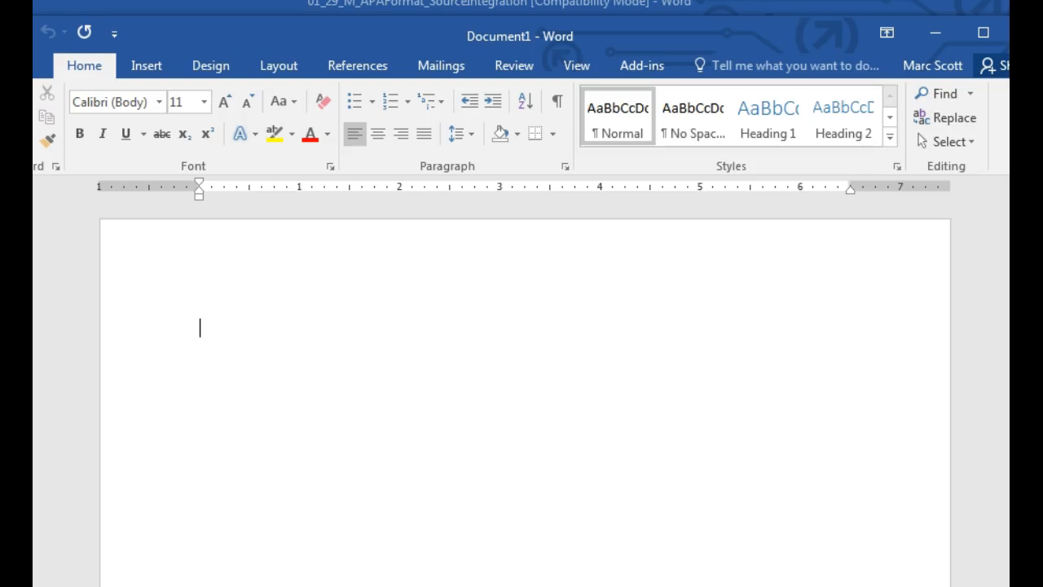
Step: Preview the page header area, then return to the blank page body
{"action": "scroll", "coordinate": [435, 410], "scroll_direction": "down", "scroll_amount": 1}
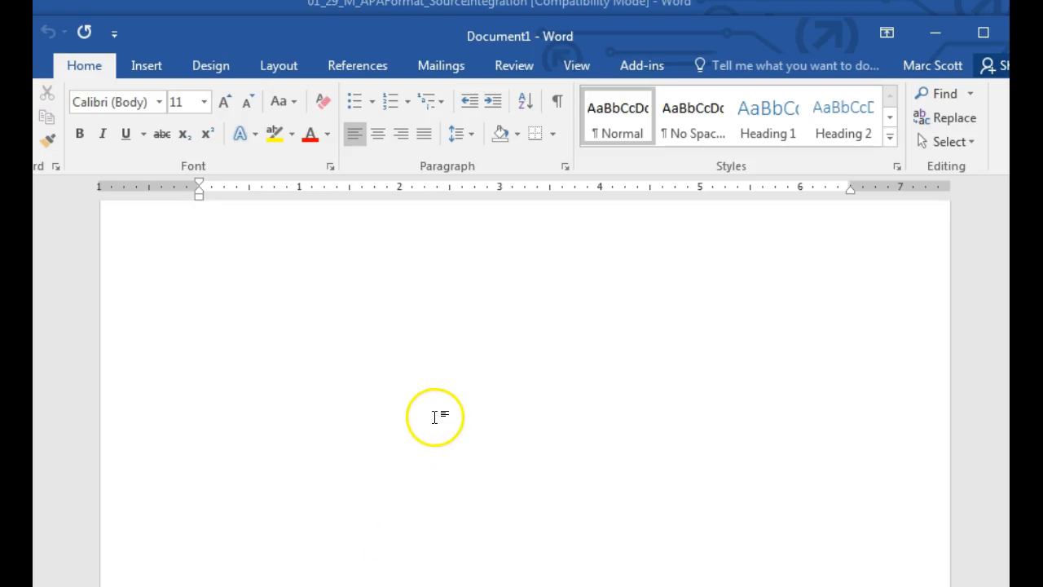
{"action": "scroll", "coordinate": [444, 417], "scroll_direction": "up", "scroll_amount": 1}
{"action": "scroll", "coordinate": [469, 434], "scroll_direction": "down", "scroll_amount": 2}
{"action": "scroll", "coordinate": [468, 435], "scroll_direction": "up", "scroll_amount": 1}
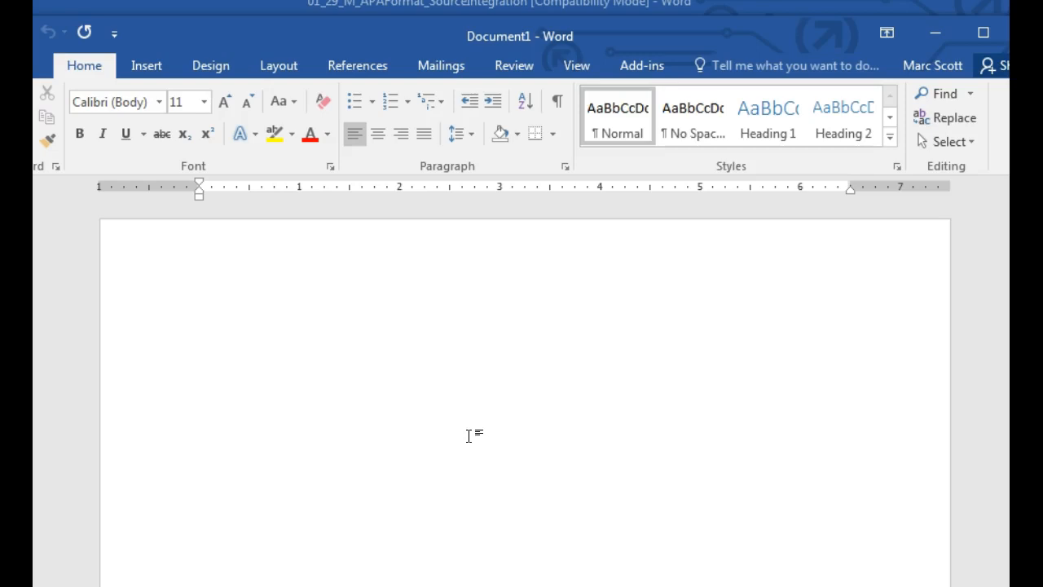
{"action": "double_click", "coordinate": [275, 269]}
{"action": "double_click", "coordinate": [236, 398]}
{"action": "left_click", "coordinate": [441, 504]}
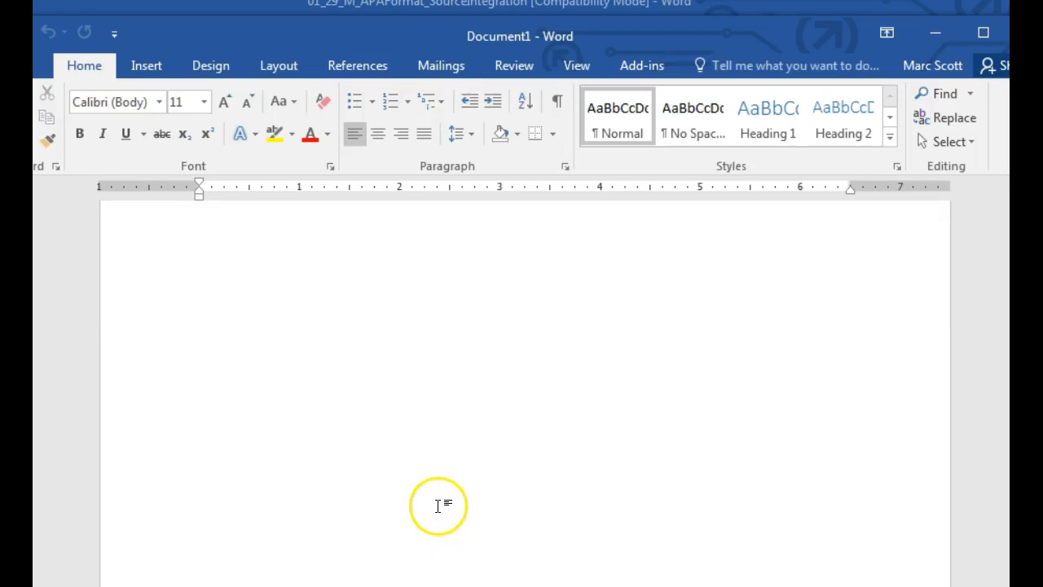
Step: Preview the page footer and header again, placing the cursor lower on the page in between
{"action": "double_click", "coordinate": [419, 542]}
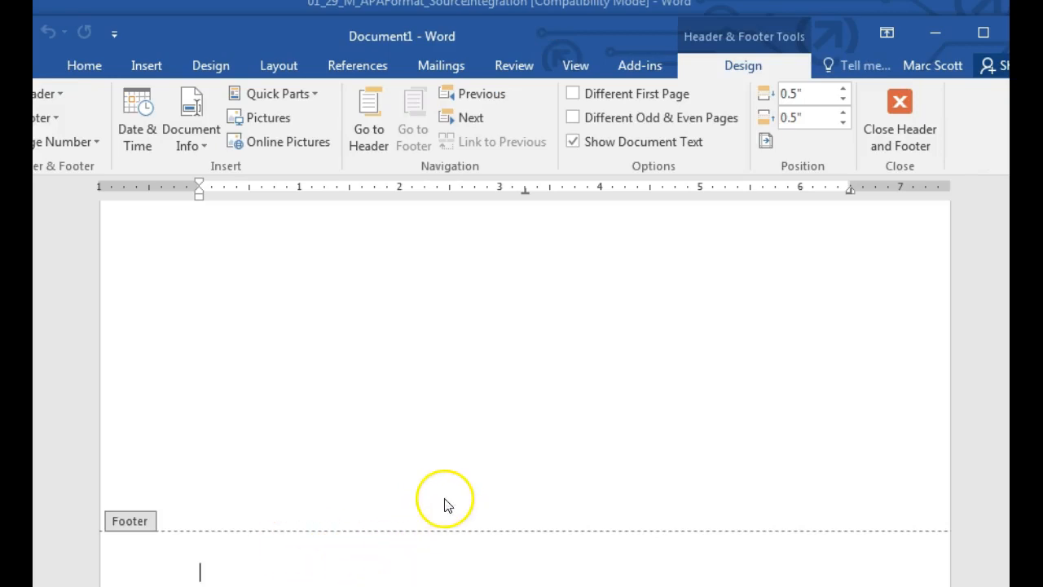
{"action": "double_click", "coordinate": [422, 432]}
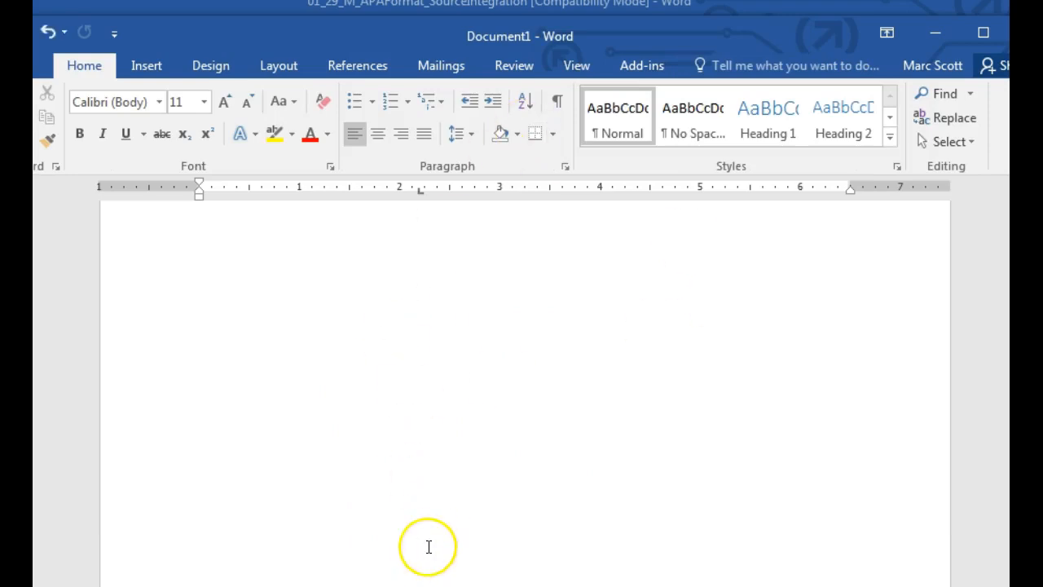
{"action": "scroll", "coordinate": [433, 550], "scroll_direction": "down", "scroll_amount": 1}
{"action": "double_click", "coordinate": [417, 561]}
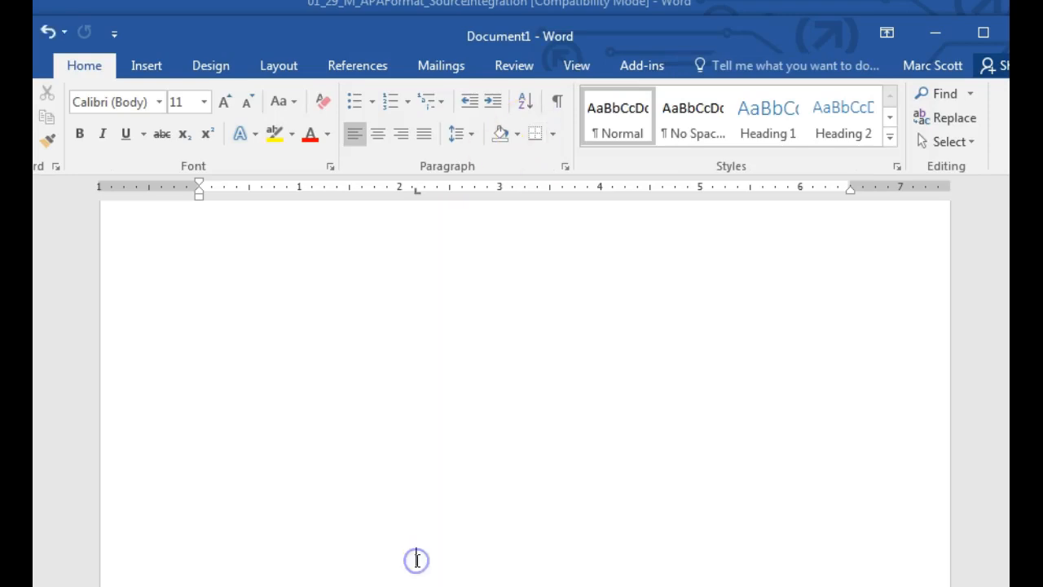
{"action": "double_click", "coordinate": [397, 583]}
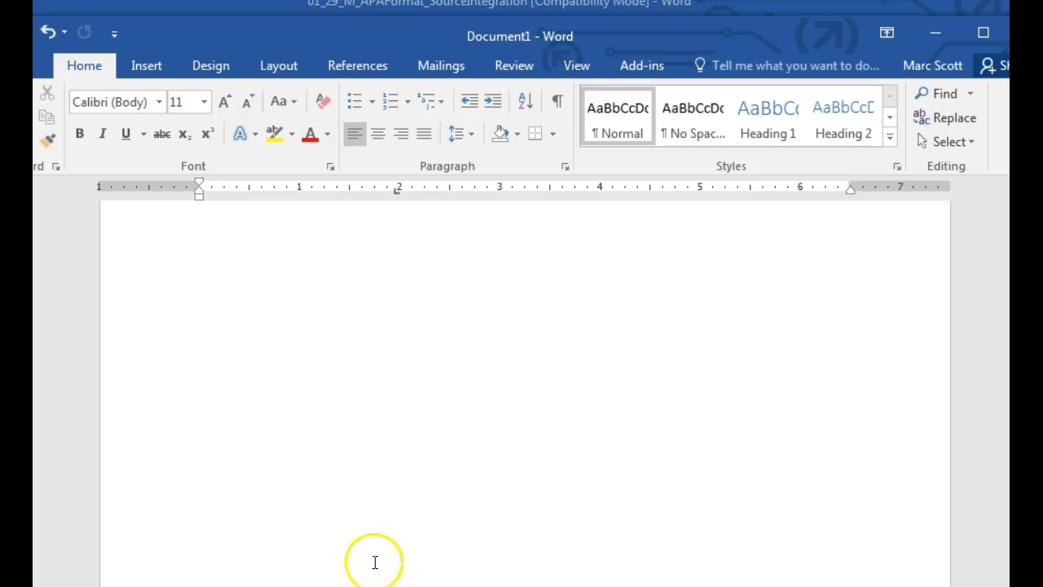
{"action": "scroll", "coordinate": [391, 559], "scroll_direction": "up", "scroll_amount": 1}
{"action": "double_click", "coordinate": [407, 249]}
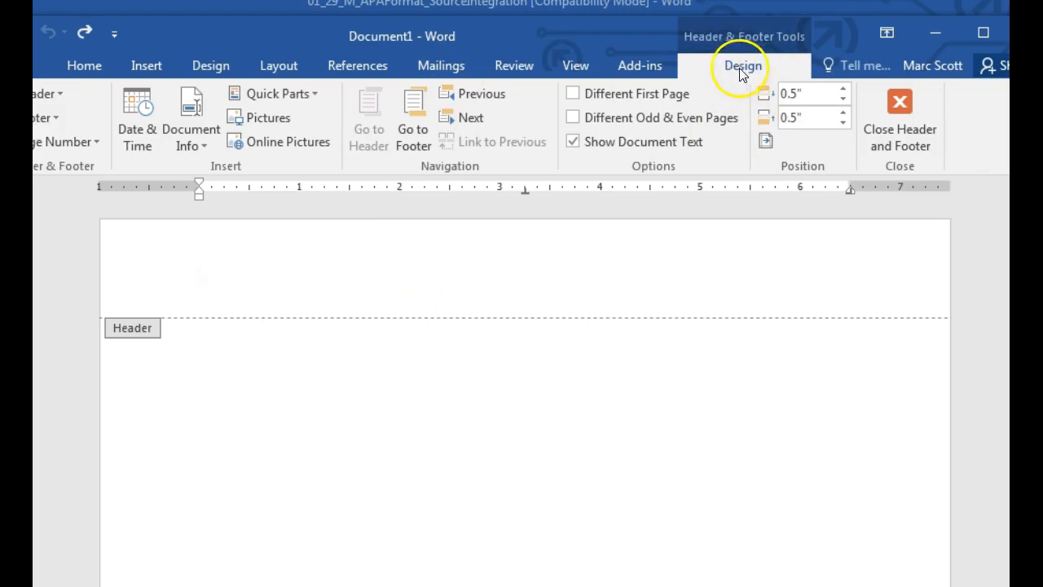
{"action": "double_click", "coordinate": [558, 455]}
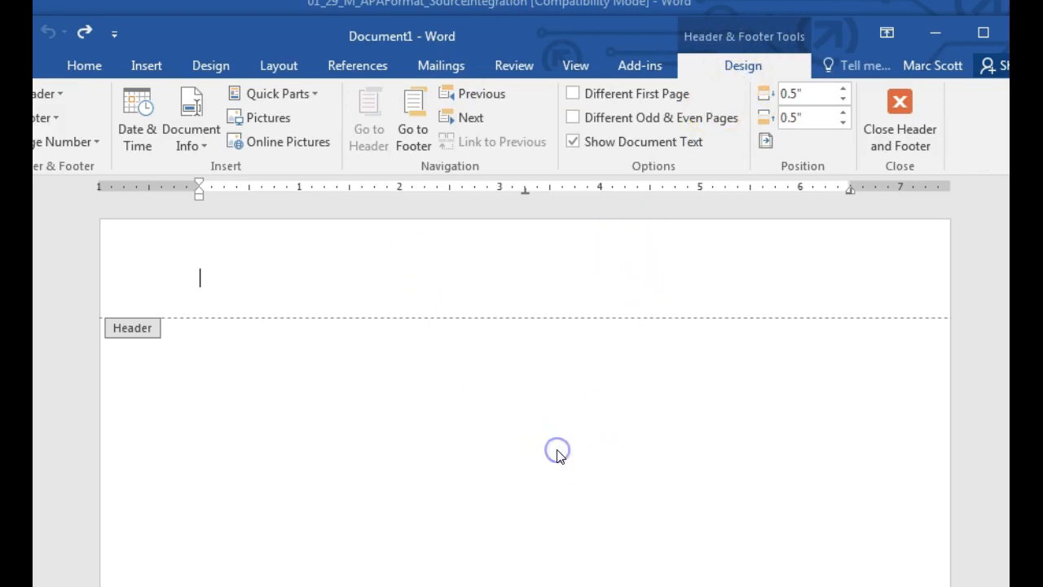
Step: Insert a page break with Ctrl+Enter so a second blank page follows
{"action": "key", "text": "ctrl+Return"}
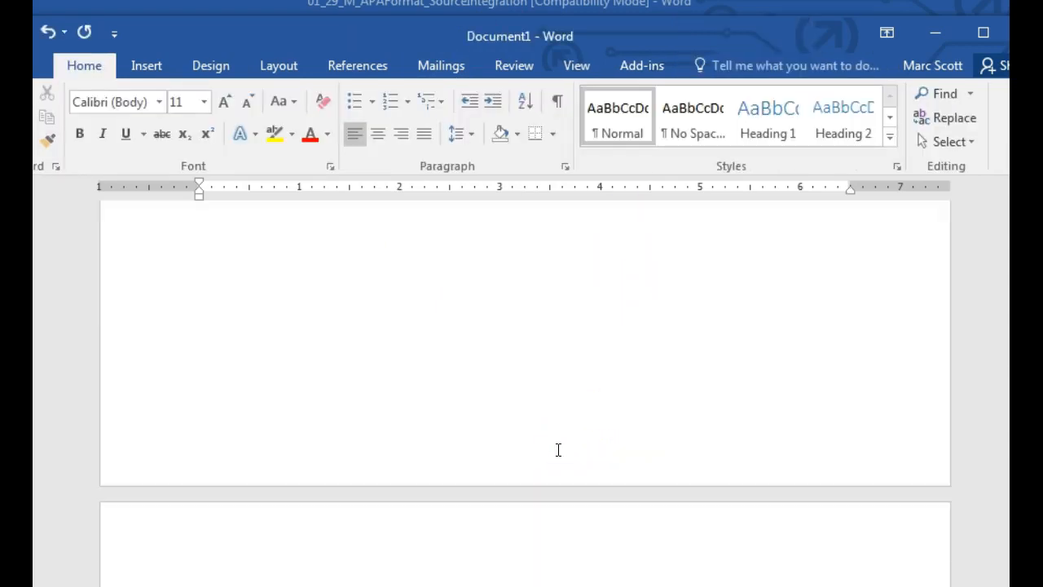
{"action": "scroll", "coordinate": [558, 449], "scroll_direction": "down", "scroll_amount": 4}
{"action": "scroll", "coordinate": [519, 445], "scroll_direction": "up", "scroll_amount": 6}
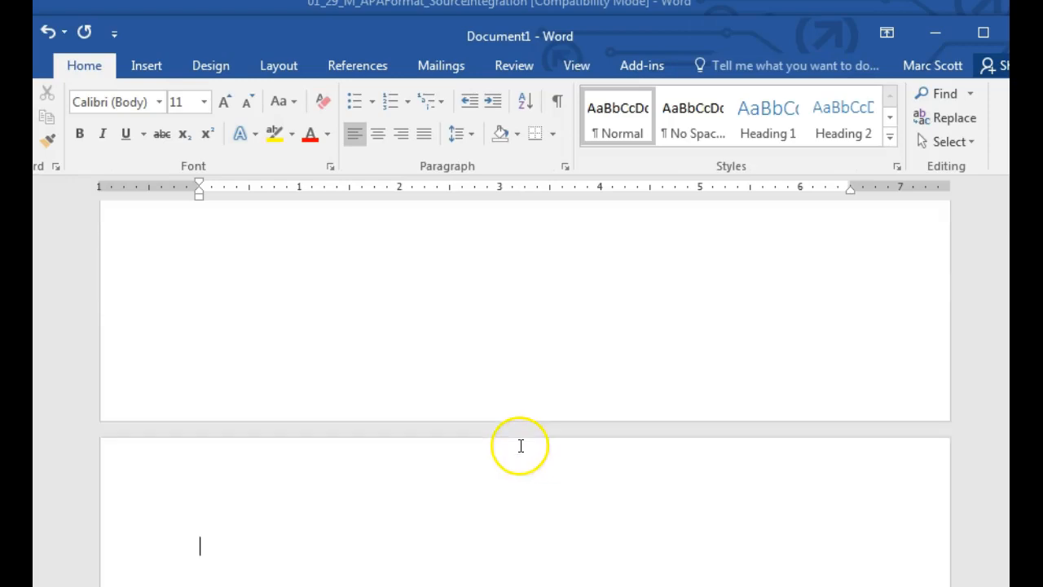
{"action": "scroll", "coordinate": [519, 446], "scroll_direction": "down", "scroll_amount": 5}
{"action": "scroll", "coordinate": [519, 446], "scroll_direction": "up", "scroll_amount": 6}
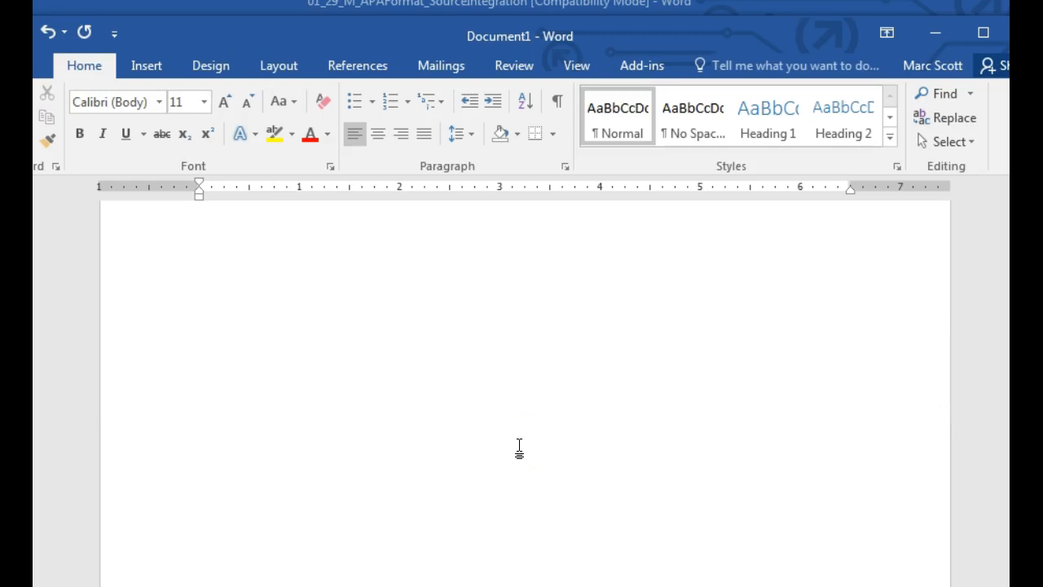
{"action": "scroll", "coordinate": [530, 443], "scroll_direction": "up", "scroll_amount": 3}
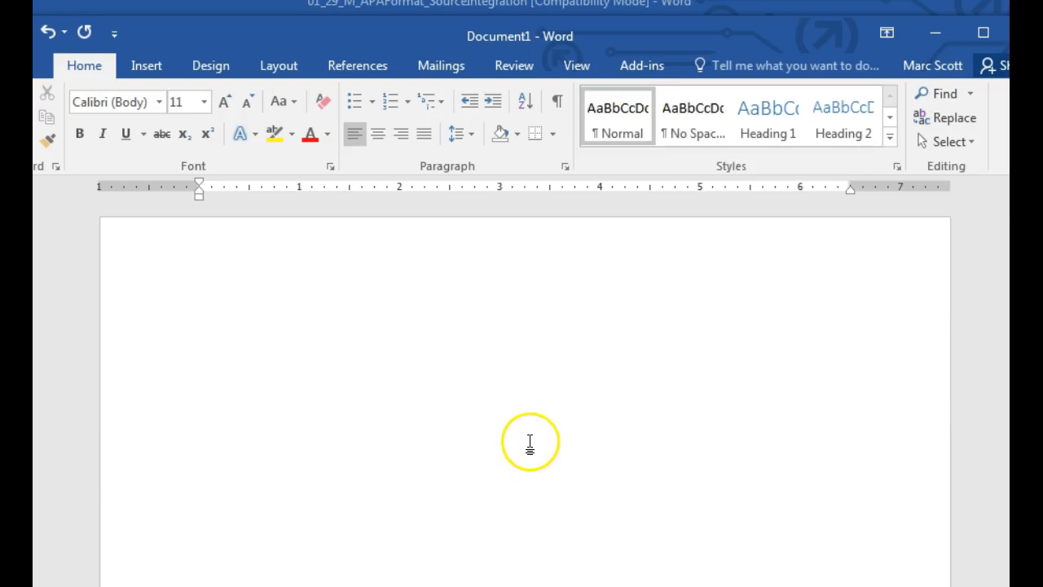
Step: Set a lower empty line on the first page to justified alignment
{"action": "left_click", "coordinate": [515, 415]}
{"action": "scroll", "coordinate": [534, 482], "scroll_direction": "down", "scroll_amount": 2}
{"action": "left_click", "coordinate": [522, 476]}
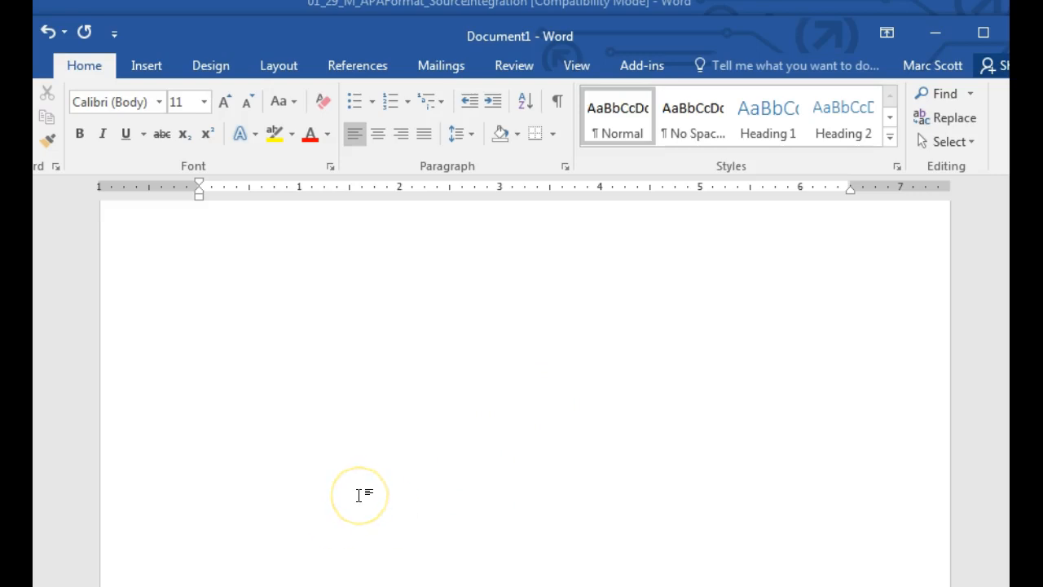
{"action": "left_click", "coordinate": [355, 134]}
Step: Add blank lines to move the starting point partway down the first page
{"action": "key", "text": "BackSpace"}
{"action": "key", "text": "BackSpace"}
{"action": "key", "text": "BackSpace"}
{"action": "key", "text": "BackSpace"}
{"action": "key", "text": "BackSpace"}
{"action": "key", "text": "BackSpace"}
{"action": "key", "text": "BackSpace"}
{"action": "key", "text": "BackSpace"}
{"action": "key", "text": "BackSpace"}
{"action": "key", "text": "BackSpace"}
{"action": "key", "text": "BackSpace"}
{"action": "key", "text": "BackSpace"}
{"action": "key", "text": "Return"}
{"action": "key", "text": "Return"}
{"action": "key", "text": "Return"}
{"action": "key", "text": "Return"}
{"action": "key", "text": "Return"}
{"action": "key", "text": "Return"}
{"action": "left_click", "coordinate": [736, 237]}
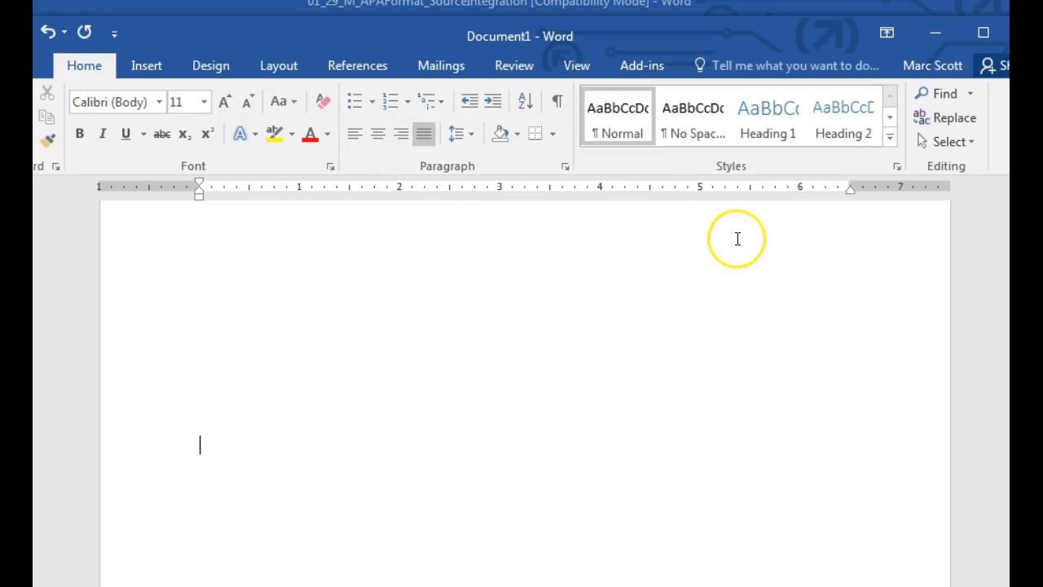
{"action": "left_click", "coordinate": [737, 238]}
{"action": "key", "text": "Return"}
{"action": "key", "text": "Return"}
{"action": "left_click", "coordinate": [105, 401]}
{"action": "scroll", "coordinate": [481, 448], "scroll_direction": "up", "scroll_amount": 1}
{"action": "scroll", "coordinate": [482, 449], "scroll_direction": "down", "scroll_amount": 3}
{"action": "left_click", "coordinate": [358, 451]}
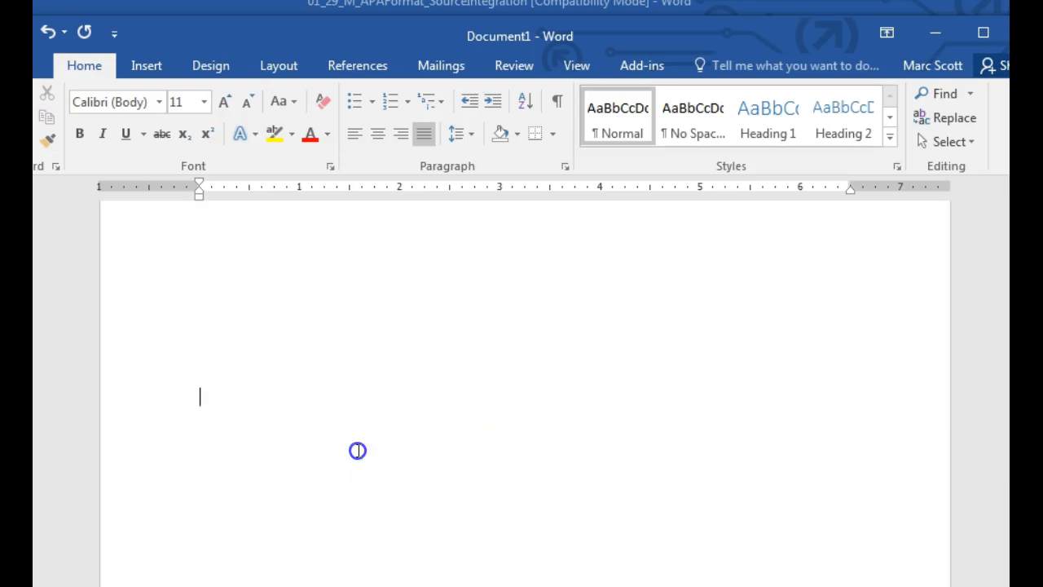
{"action": "left_click", "coordinate": [358, 451]}
Step: Type centred lines 'Early Word Production:', 'A Study of One Child's Word Production', the author's name, 'Portland State University'
{"action": "left_click", "coordinate": [378, 134]}
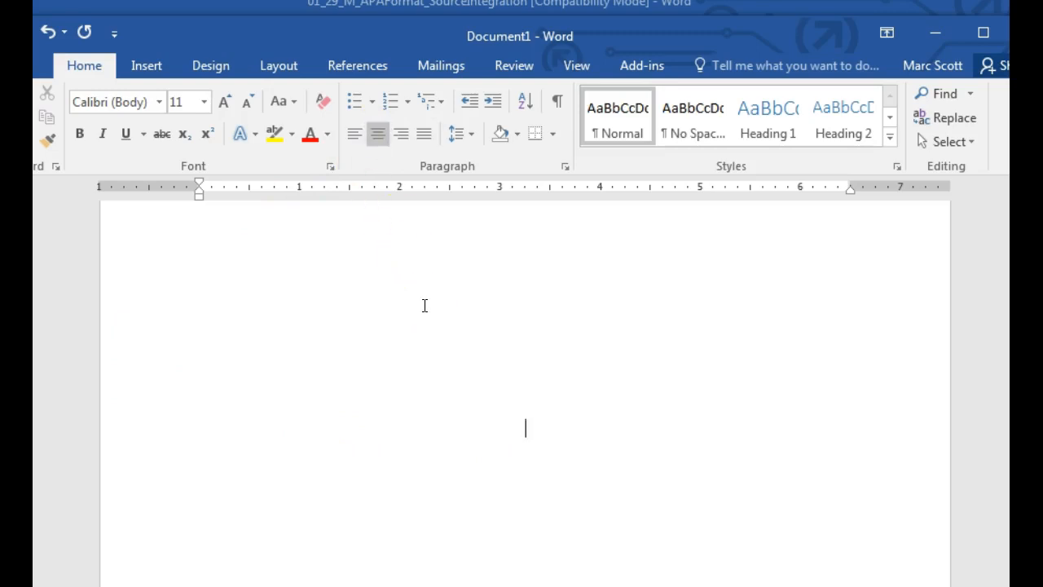
{"action": "type", "text": "Early Word Production:"}
{"action": "key", "text": "Return"}
{"action": "type", "text": "A"}
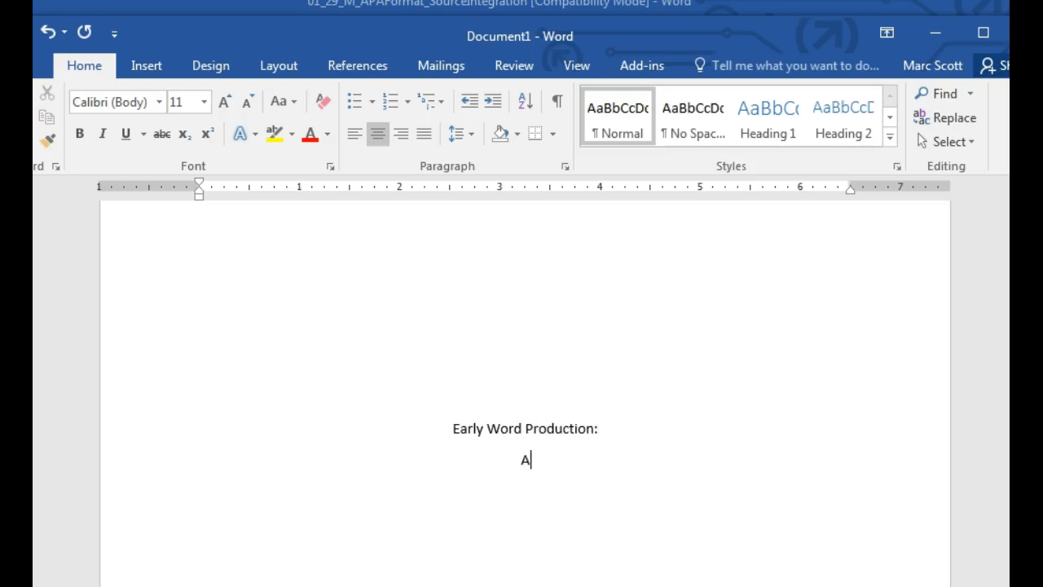
{"action": "type", "text": " Study of One "}
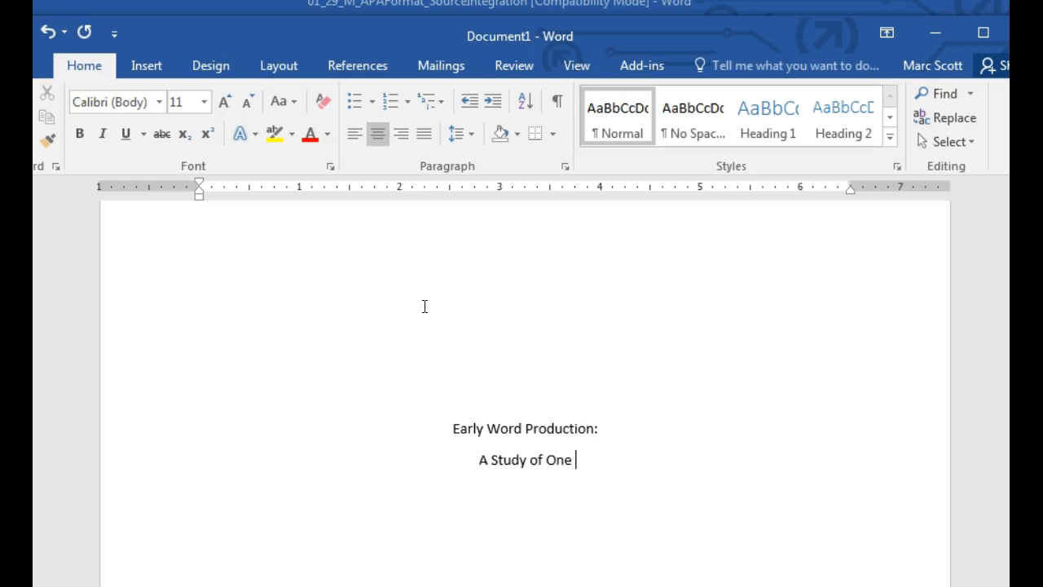
{"action": "type", "text": "Child's Word Production"}
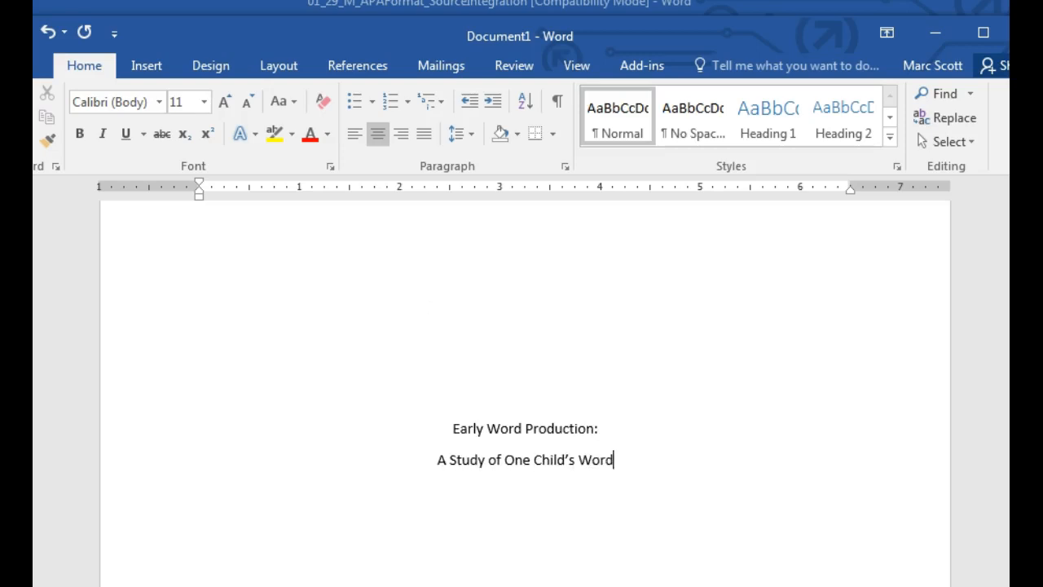
{"action": "key", "text": "Return"}
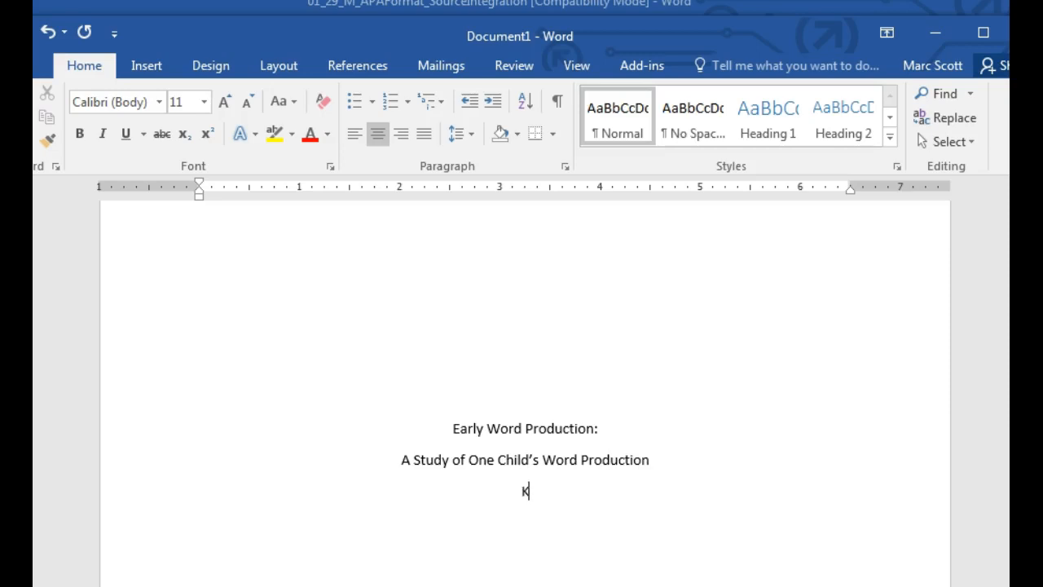
{"action": "key", "text": "Return"}
{"action": "type", "text": "Portland State University"}
Step: Set the four selected title lines to 2.0 line spacing
{"action": "left_click_drag", "start_coordinate": [452, 435], "coordinate": [594, 518]}
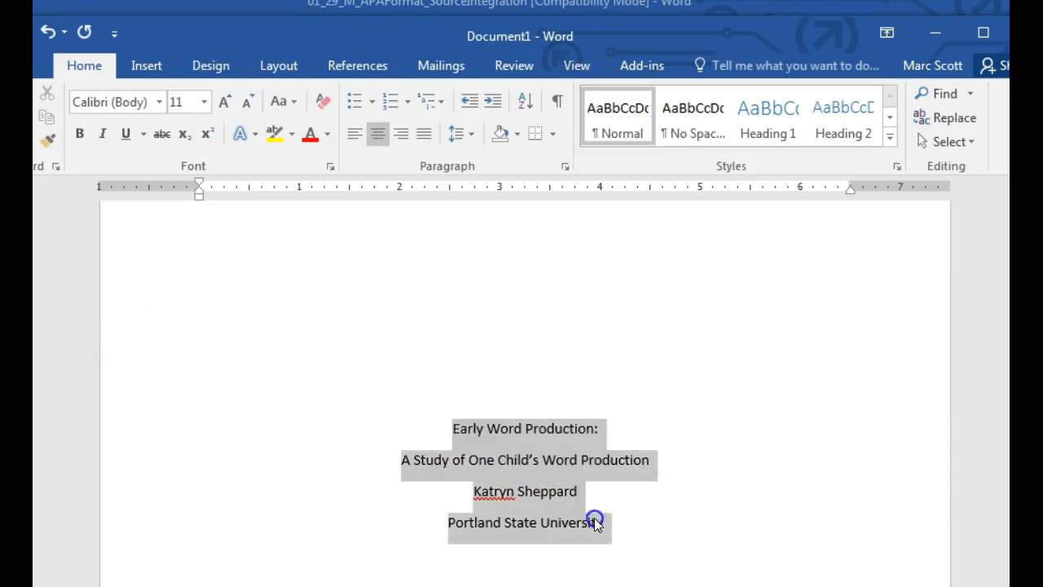
{"action": "left_click", "coordinate": [472, 137]}
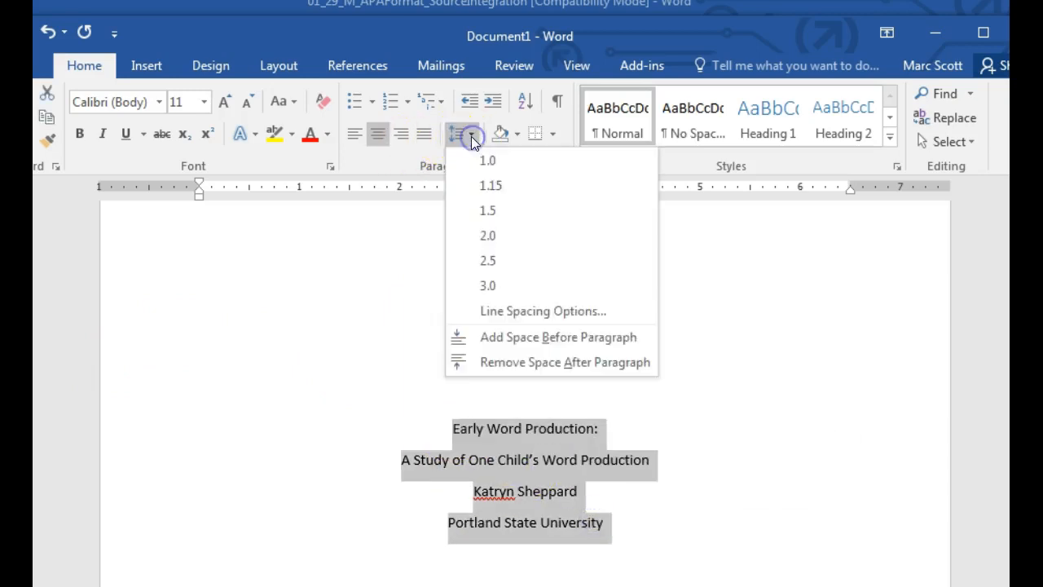
{"action": "left_click", "coordinate": [500, 237]}
{"action": "scroll", "coordinate": [574, 369], "scroll_direction": "down", "scroll_amount": 2}
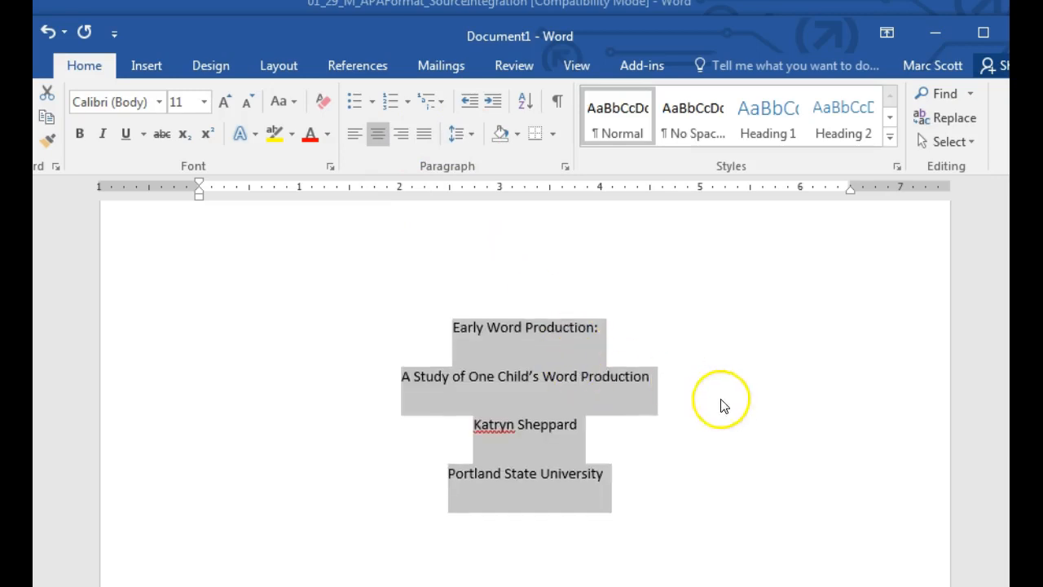
{"action": "scroll", "coordinate": [701, 441], "scroll_direction": "up", "scroll_amount": 5}
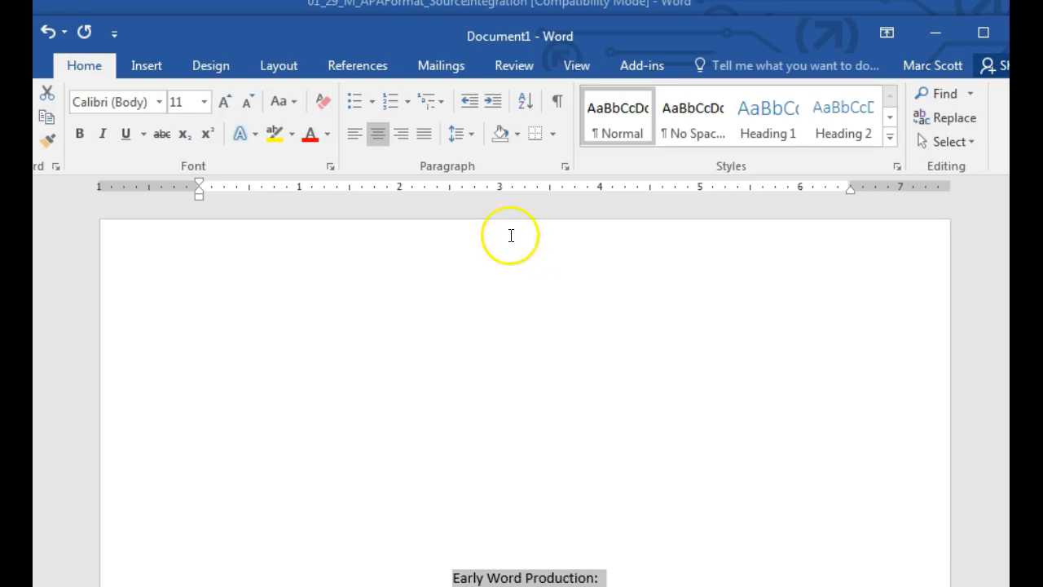
{"action": "left_click", "coordinate": [465, 287]}
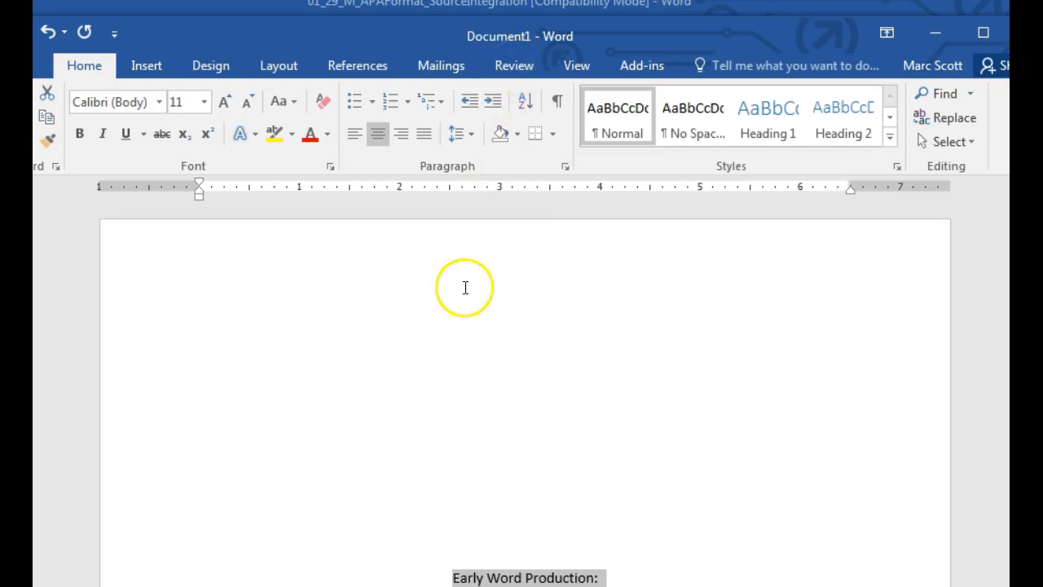
Step: Open the header and turn on Different First Page for the title page
{"action": "double_click", "coordinate": [452, 259]}
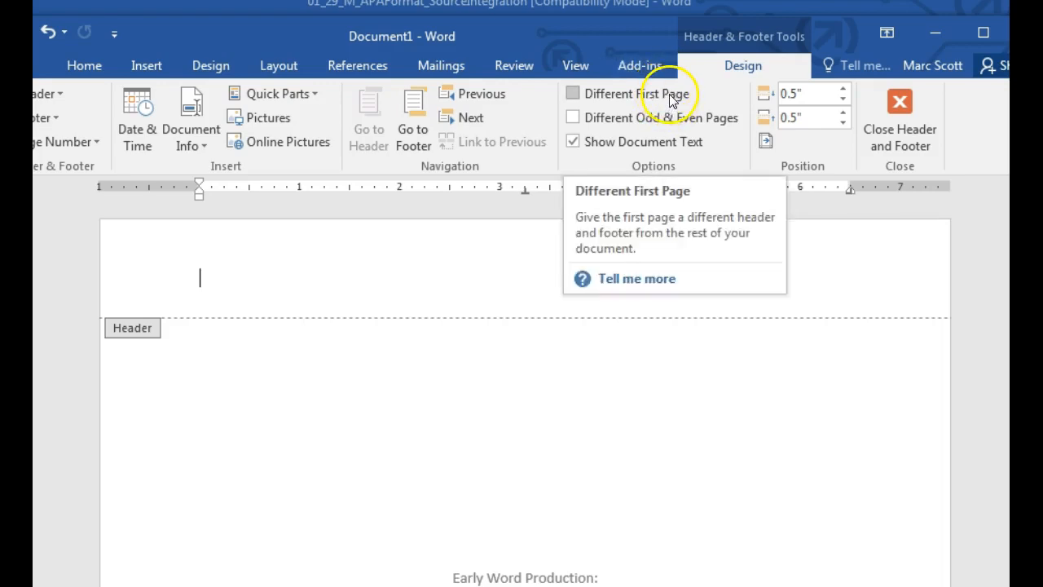
{"action": "left_click", "coordinate": [636, 99]}
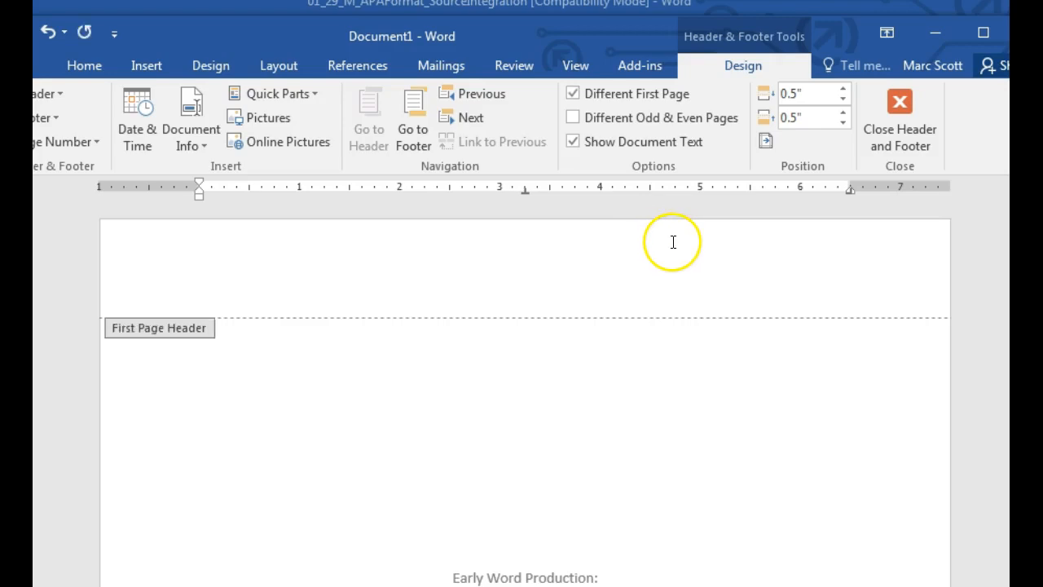
{"action": "scroll", "coordinate": [493, 326], "scroll_direction": "down", "scroll_amount": 3}
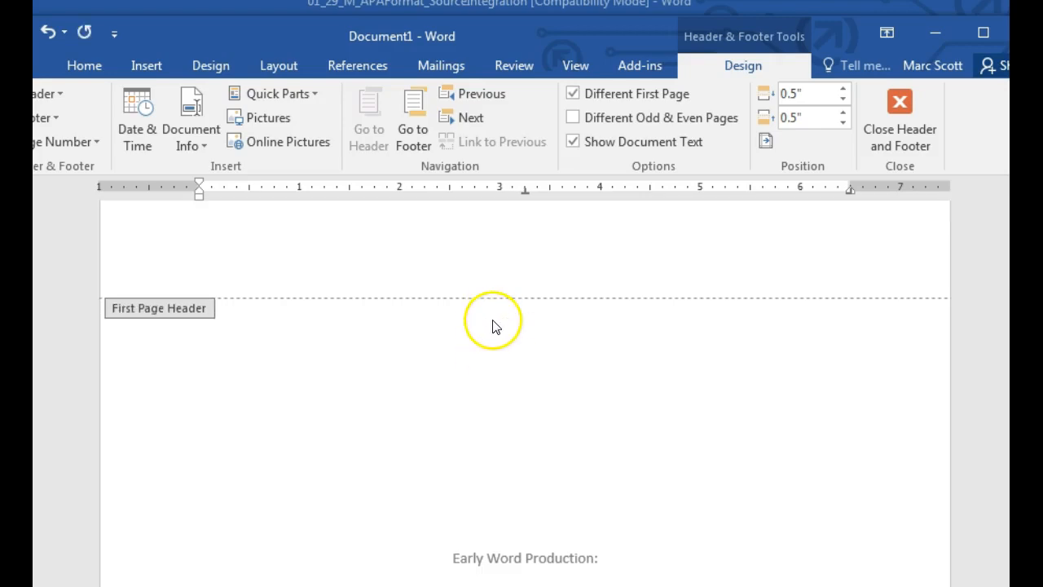
{"action": "scroll", "coordinate": [505, 357], "scroll_direction": "down", "scroll_amount": 6}
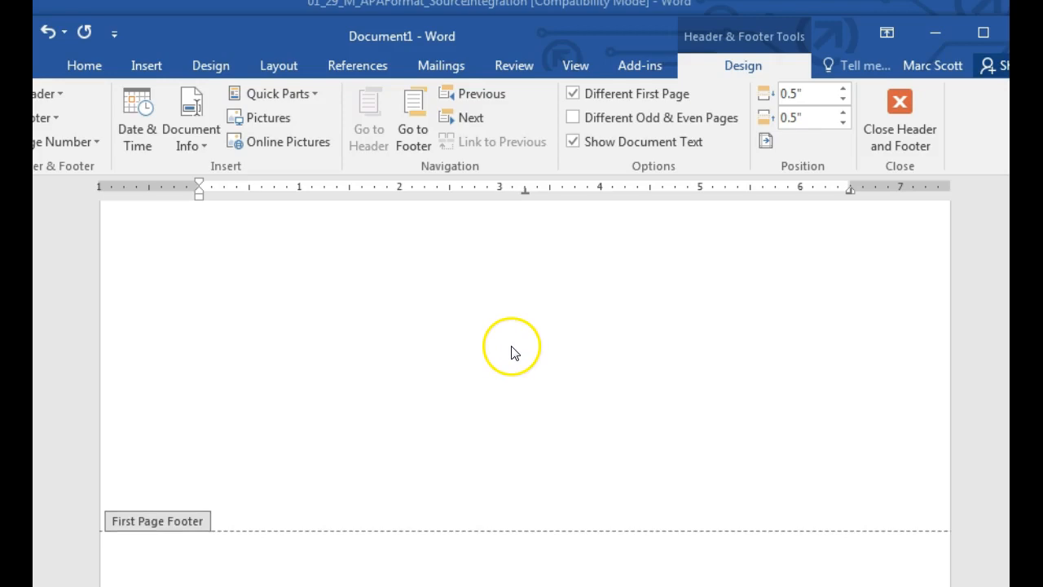
{"action": "scroll", "coordinate": [521, 356], "scroll_direction": "up", "scroll_amount": 8}
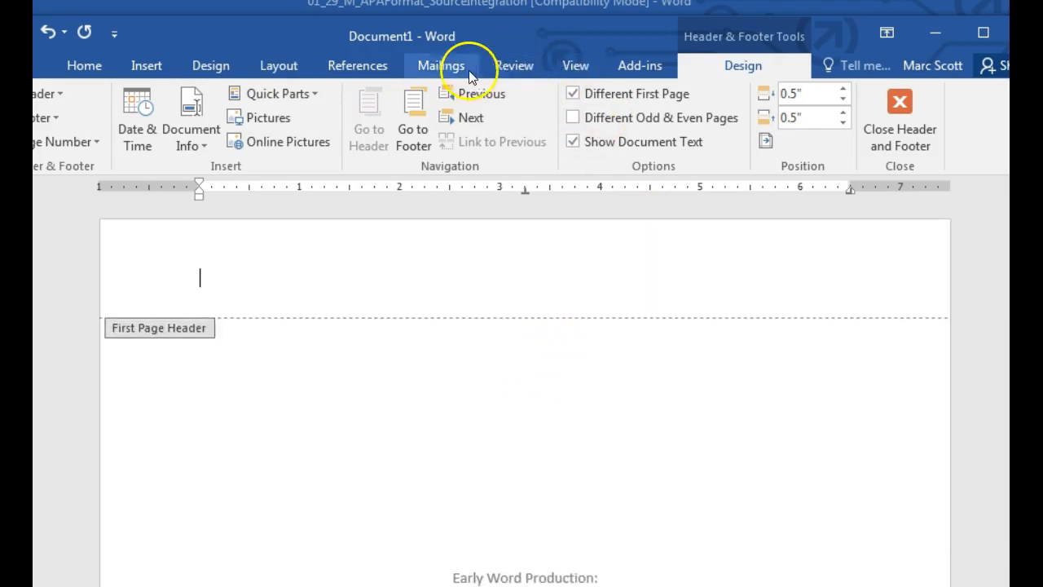
Step: Insert a Top of Page Plain Number 3 page number in the first-page header, then close it
{"action": "left_click", "coordinate": [156, 63]}
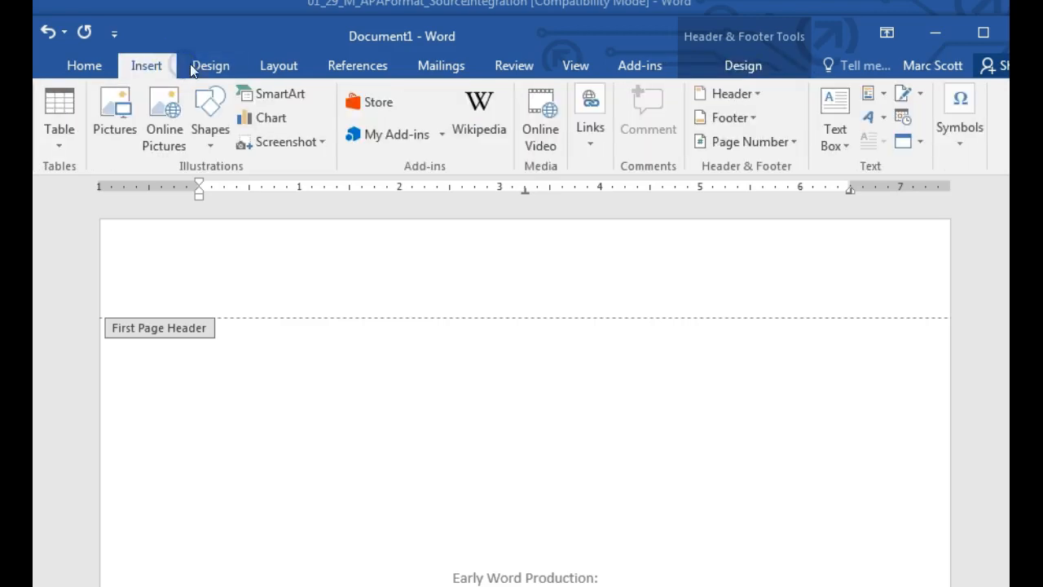
{"action": "left_click", "coordinate": [730, 142]}
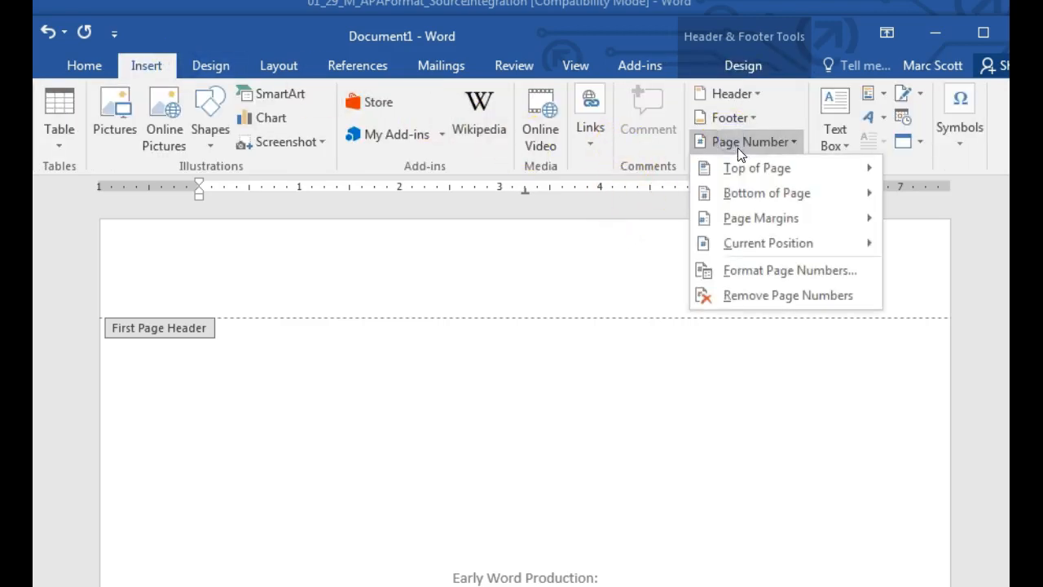
{"action": "left_click", "coordinate": [740, 167]}
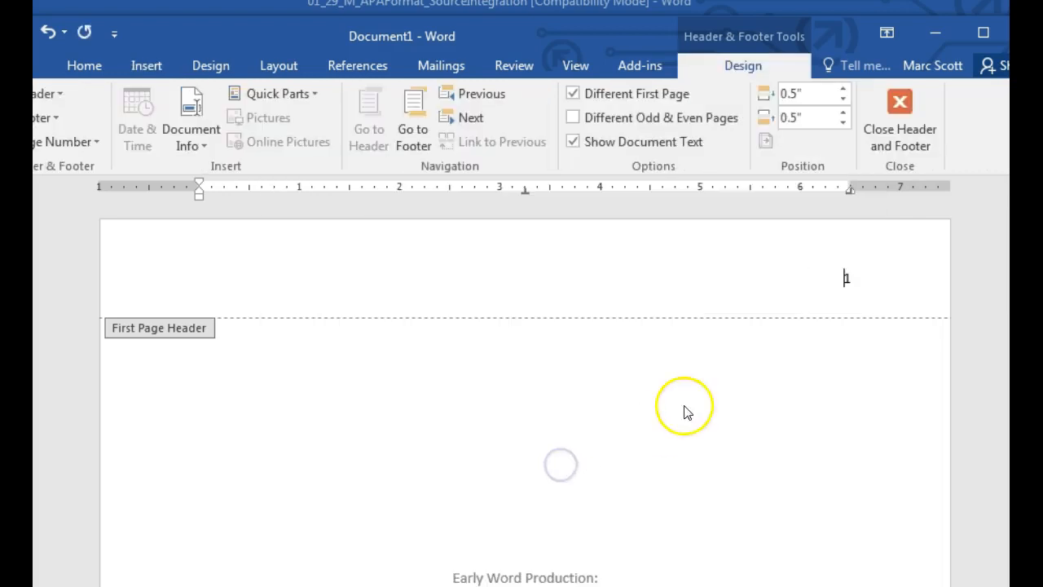
{"action": "scroll", "coordinate": [817, 265], "scroll_direction": "down", "scroll_amount": 10}
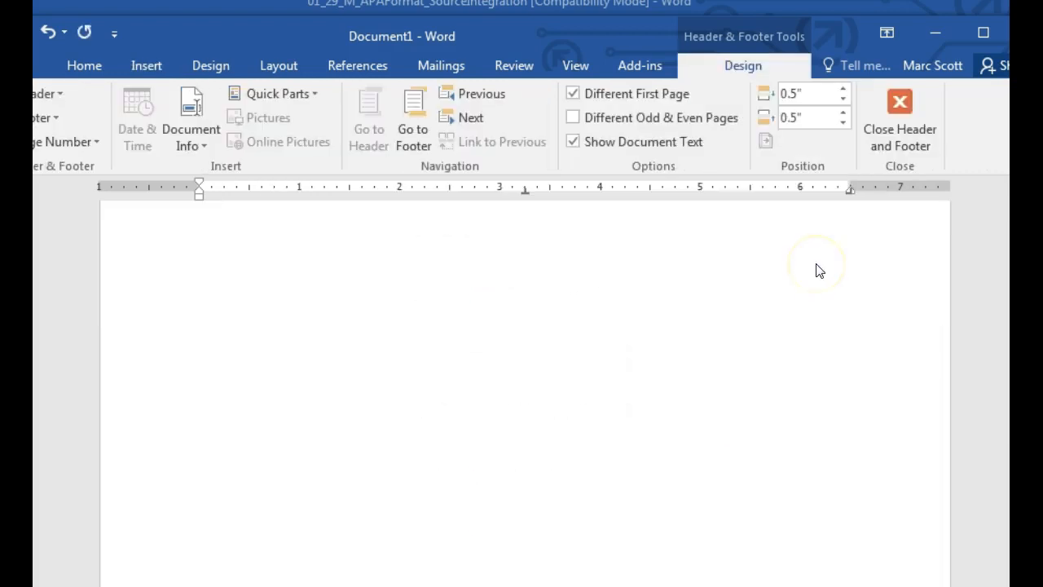
{"action": "double_click", "coordinate": [659, 486]}
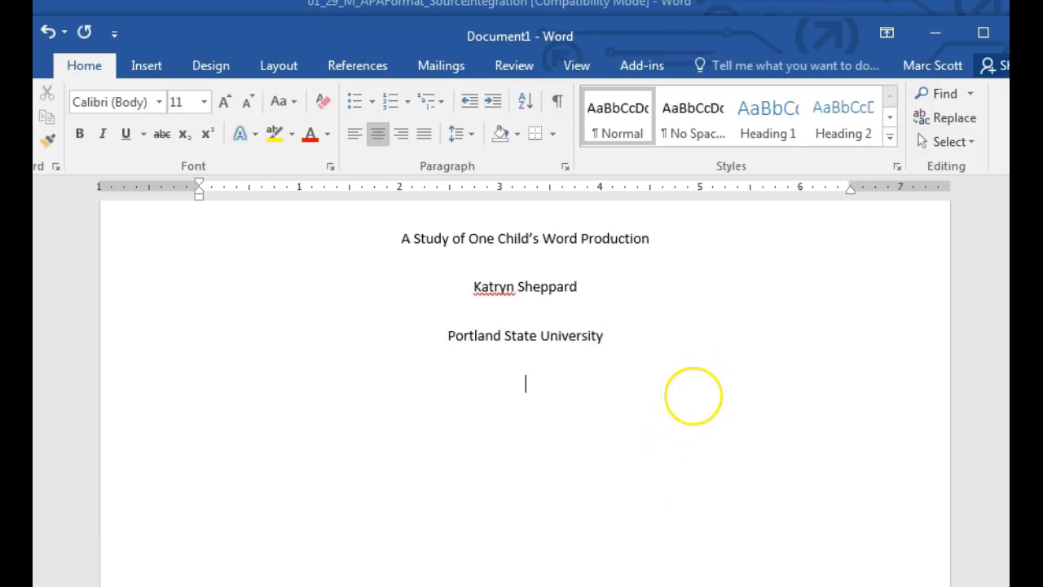
Step: Add a page break after the title page and open page 2's header
{"action": "key", "text": "ctrl+Return"}
{"action": "left_click", "coordinate": [670, 357]}
{"action": "double_click", "coordinate": [670, 357]}
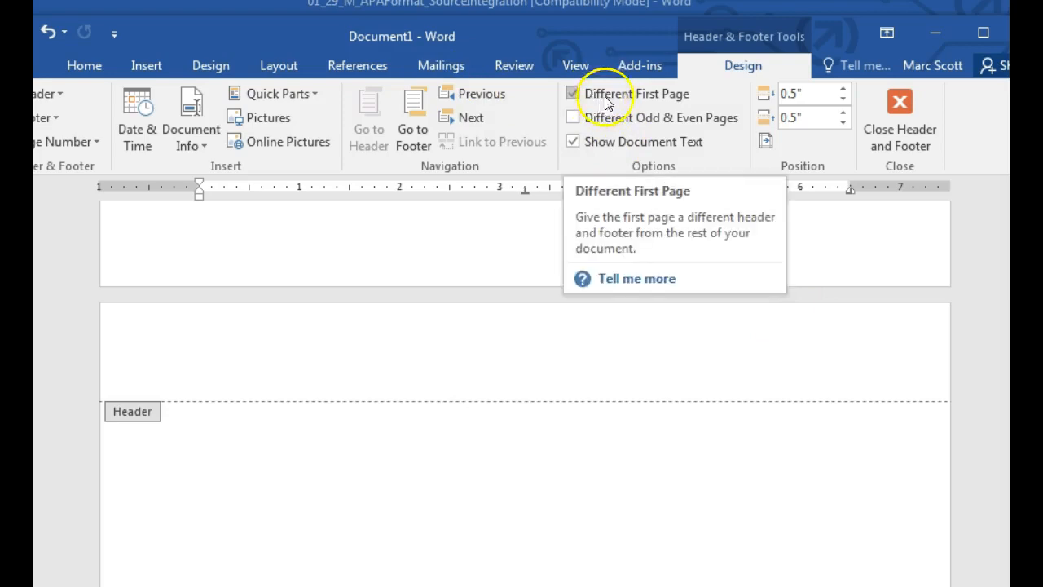
{"action": "left_click", "coordinate": [842, 354]}
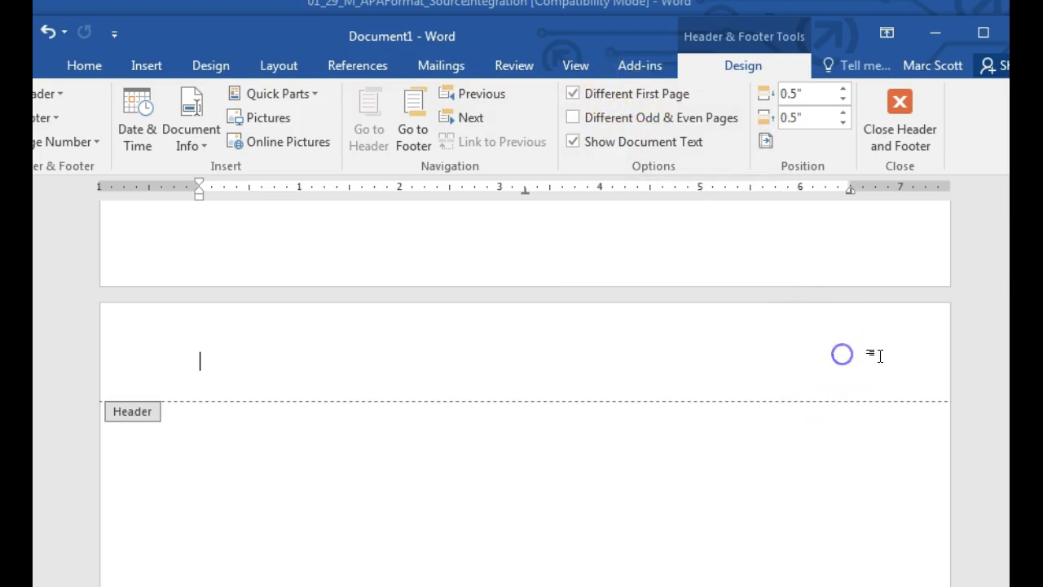
Step: Insert a Plain Number 3 page number at the top right of page 2's header
{"action": "left_click", "coordinate": [132, 67]}
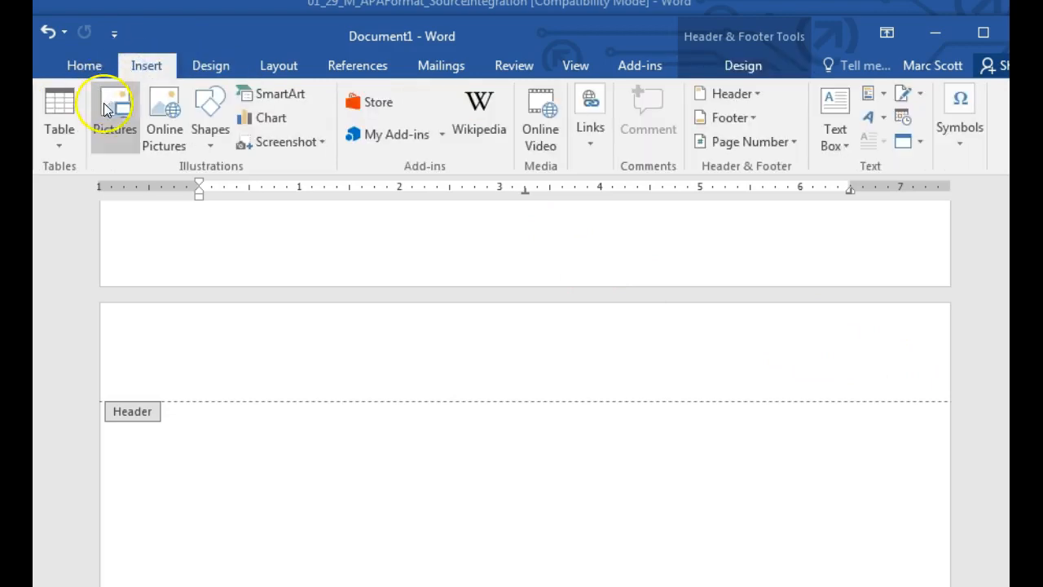
{"action": "left_click", "coordinate": [742, 141]}
{"action": "mouse_move", "coordinate": [808, 170]}
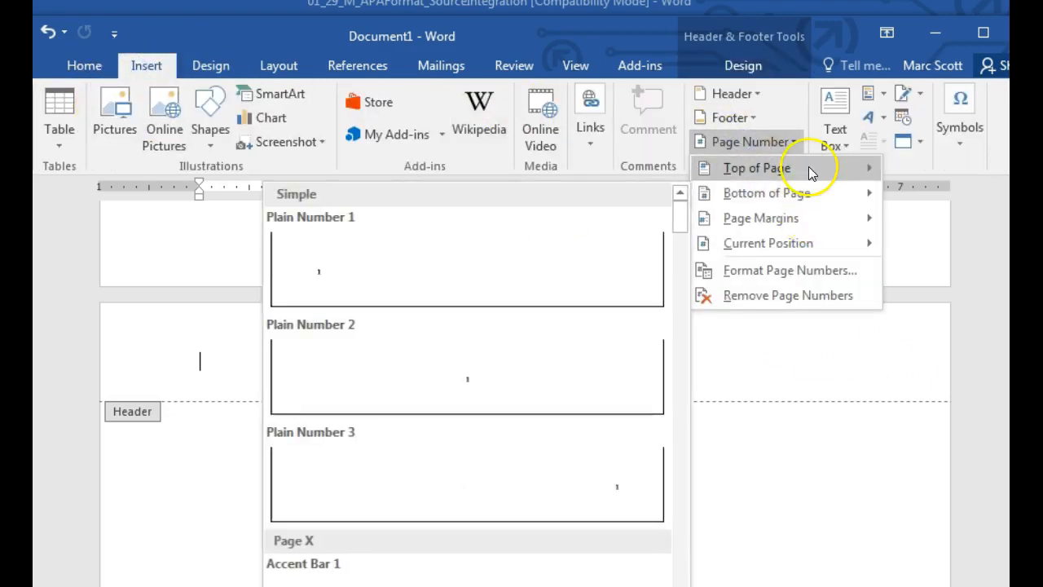
{"action": "left_click", "coordinate": [566, 491]}
{"action": "left_click", "coordinate": [849, 361]}
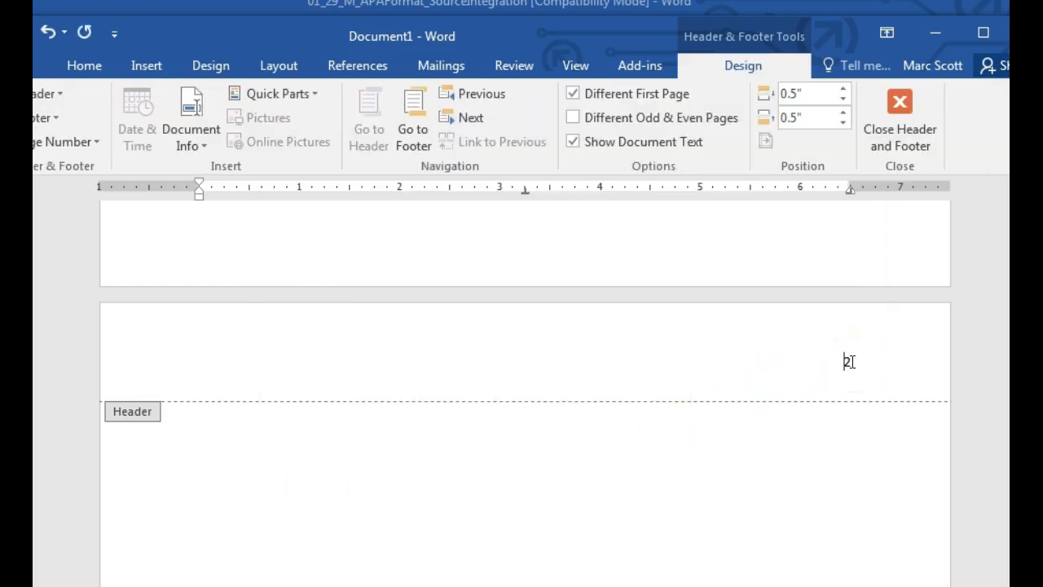
{"action": "scroll", "coordinate": [847, 364], "scroll_direction": "up", "scroll_amount": 15}
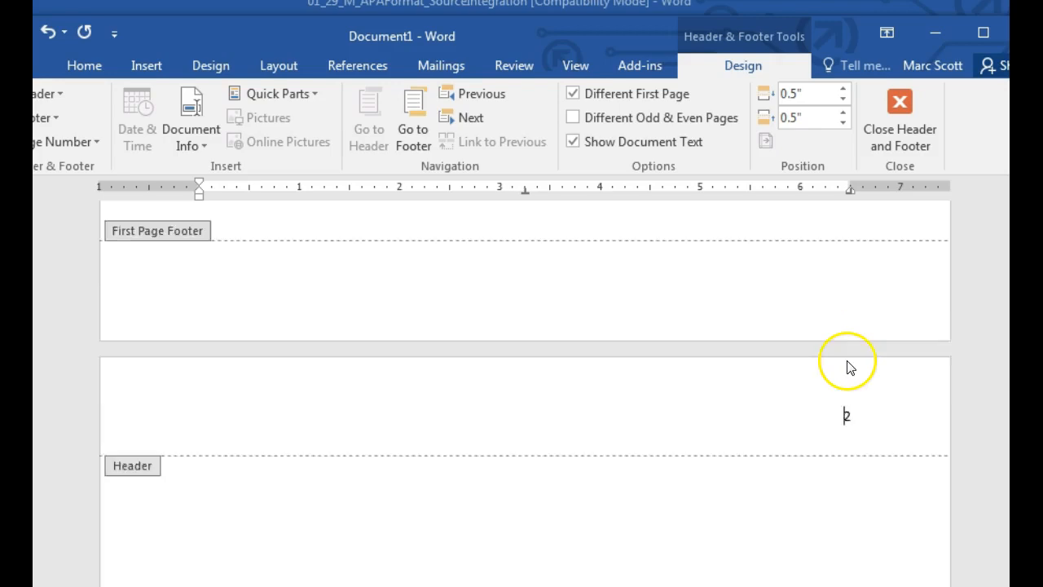
{"action": "left_click", "coordinate": [780, 268]}
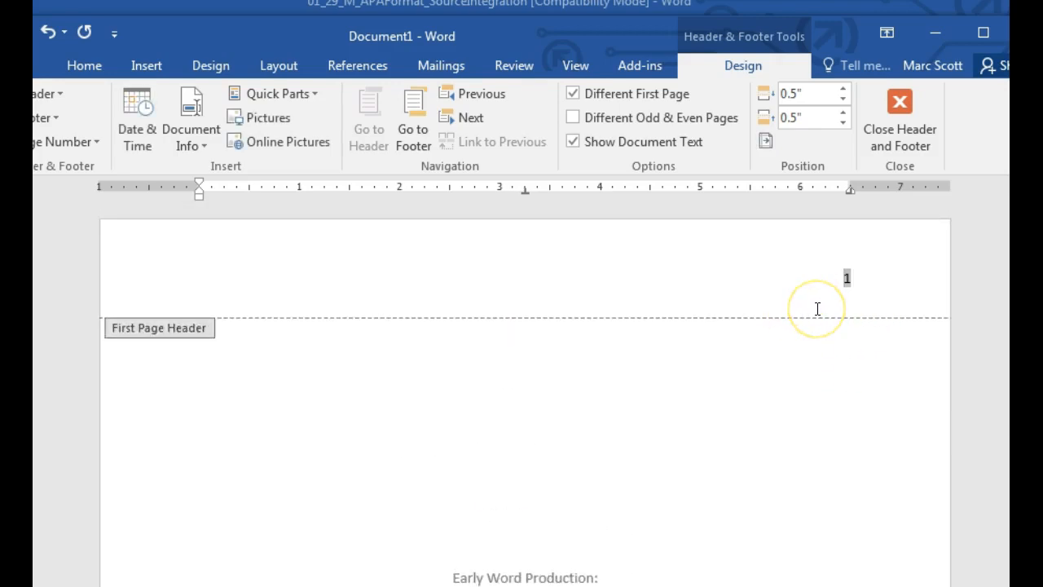
Step: Type 'Running head: Early Word Production' before page number 1 in the title-page header
{"action": "left_click", "coordinate": [787, 293]}
{"action": "type", "text": "Running head"}
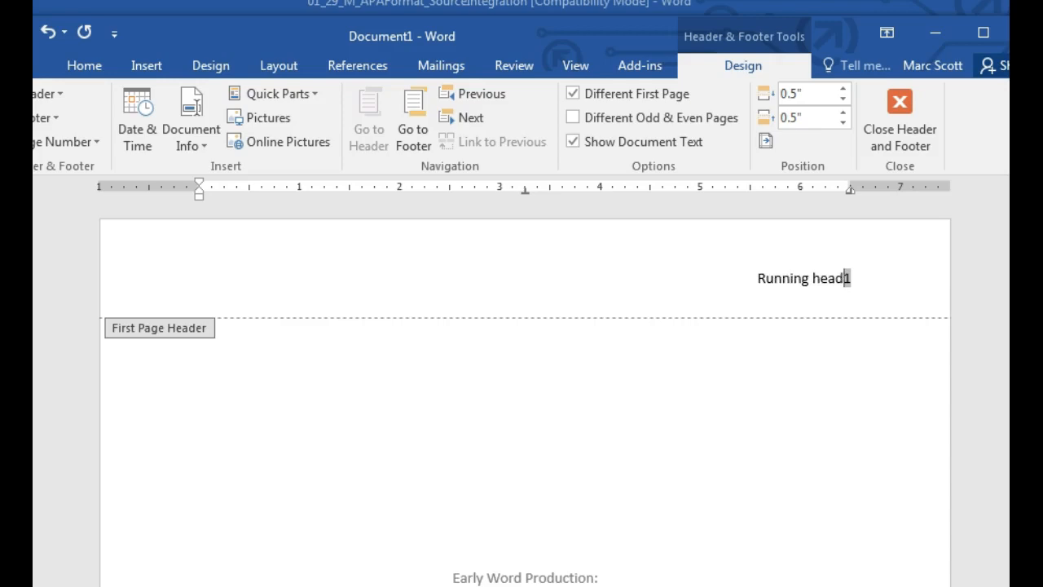
{"action": "type", "text": ":"}
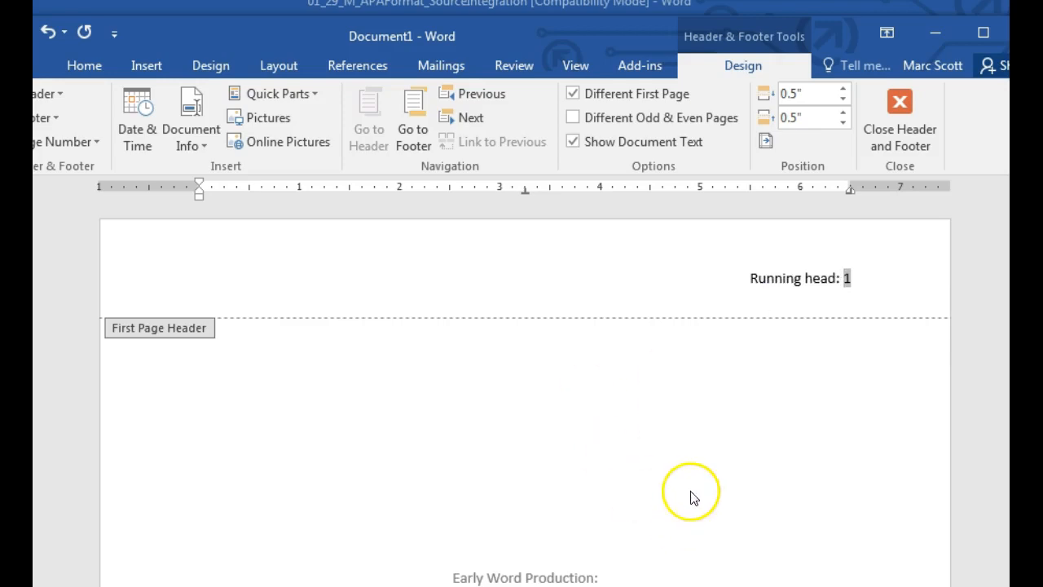
{"action": "scroll", "coordinate": [527, 484], "scroll_direction": "down", "scroll_amount": 3}
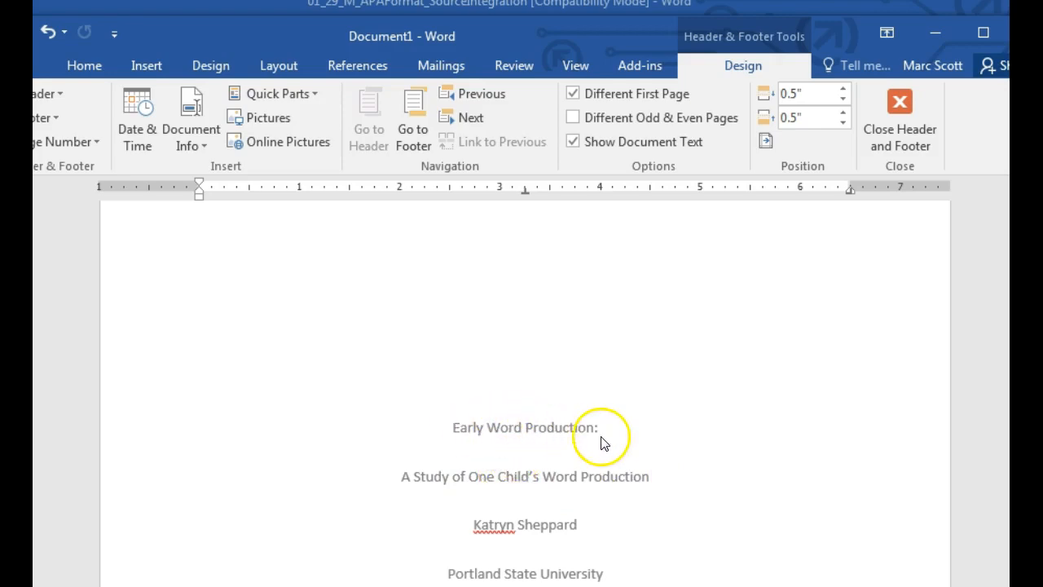
{"action": "scroll", "coordinate": [768, 521], "scroll_direction": "up", "scroll_amount": 2}
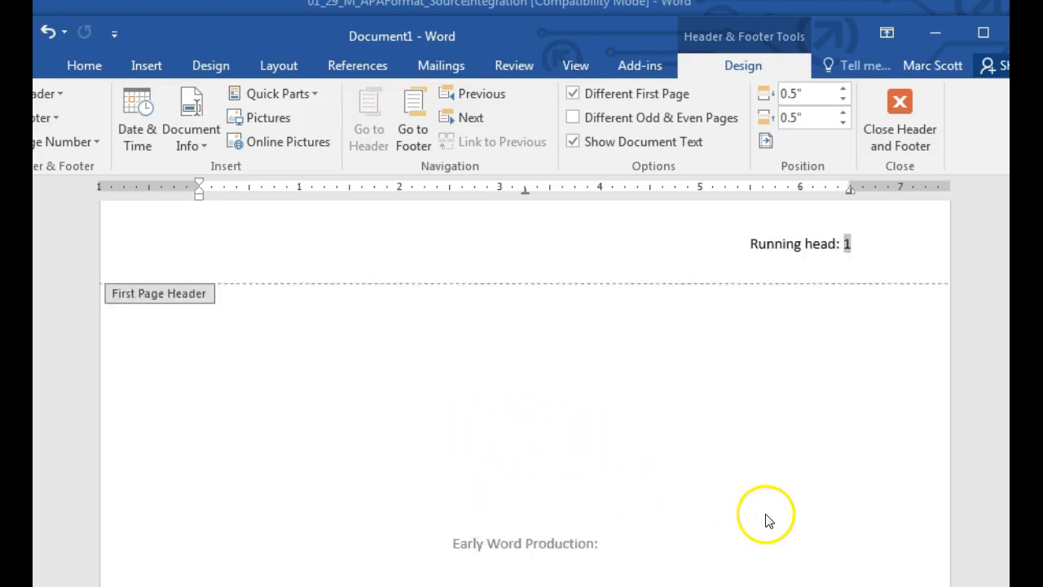
{"action": "scroll", "coordinate": [768, 521], "scroll_direction": "up", "scroll_amount": 1}
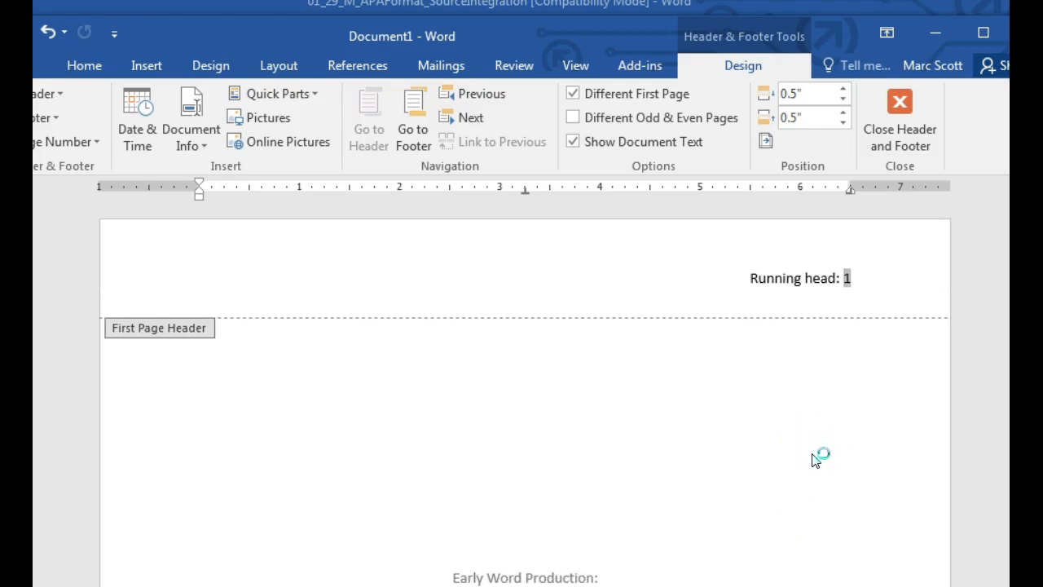
{"action": "type", "text": "Early Word Pro"}
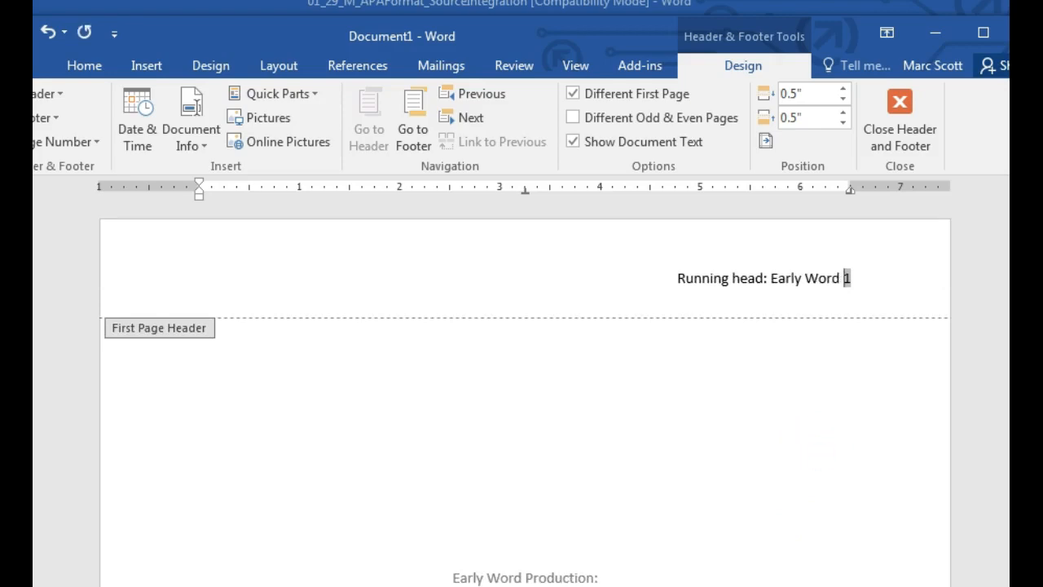
{"action": "type", "text": "duction"}
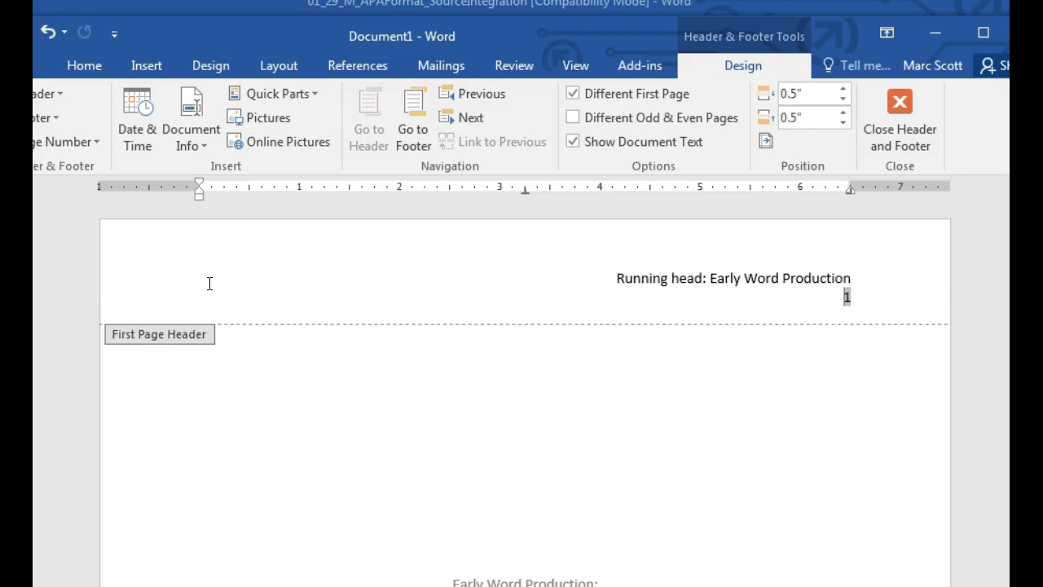
Step: Retype the title as 'EARLY WORD PRODUCTION' and keep page number 1 on the same header line
{"action": "key", "text": "ctrl+z"}
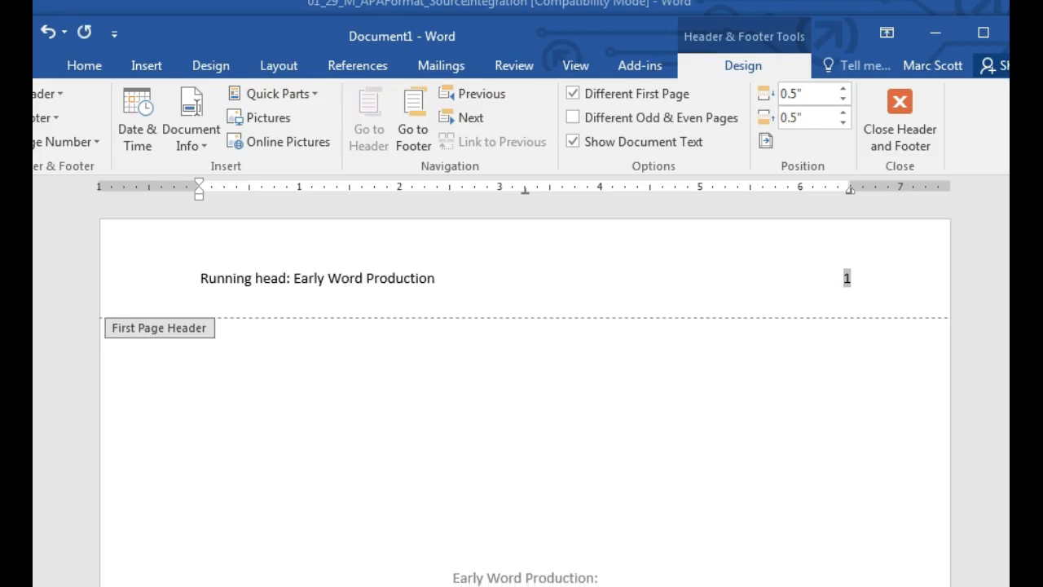
{"action": "left_click", "coordinate": [315, 281]}
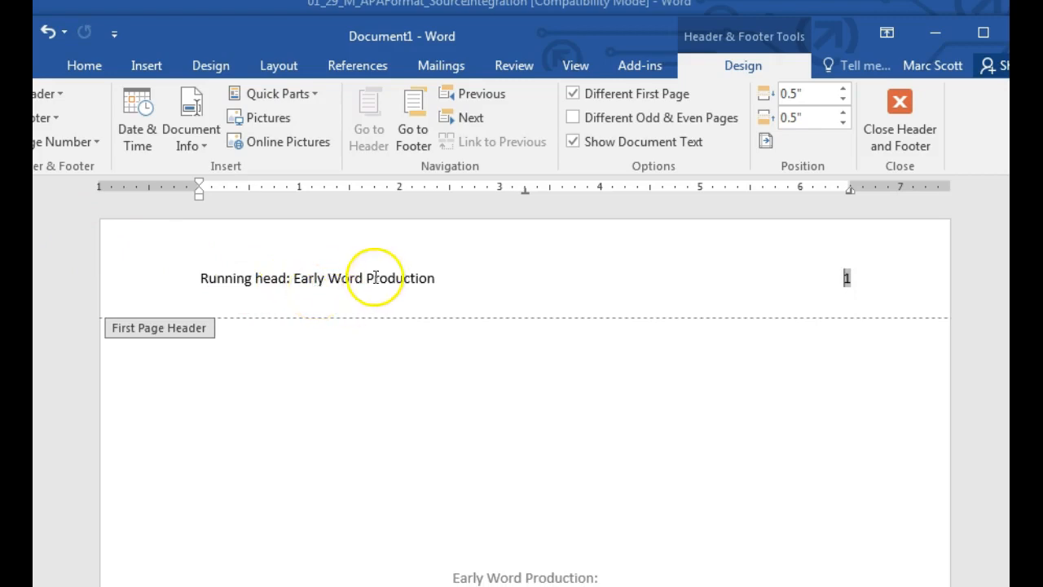
{"action": "left_click_drag", "start_coordinate": [435, 278], "coordinate": [308, 278]}
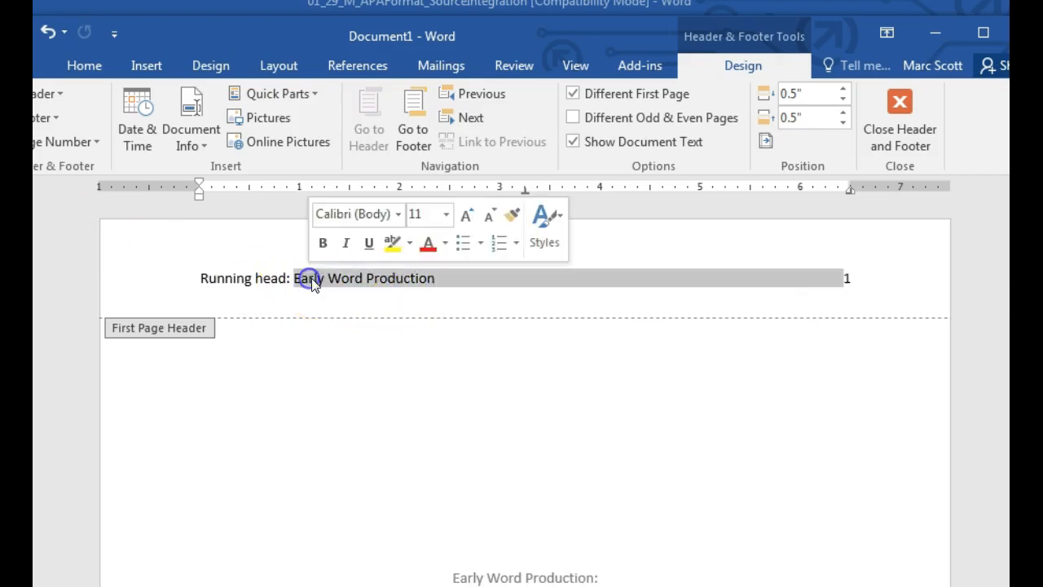
{"action": "type", "text": "EARLY WO"}
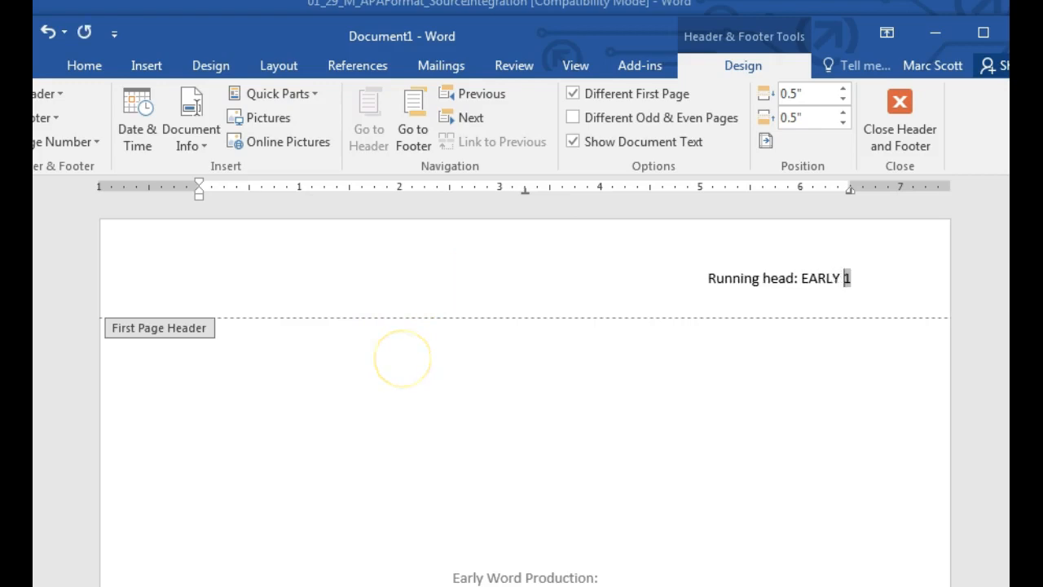
{"action": "type", "text": "RD PRODUCTION"}
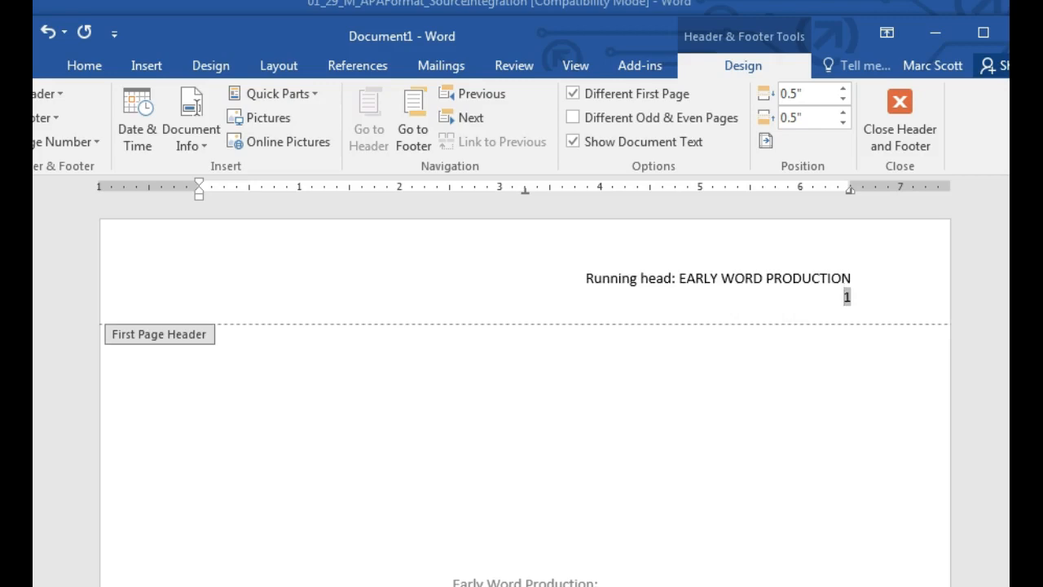
{"action": "key", "text": "BackSpace"}
{"action": "left_click", "coordinate": [201, 278]}
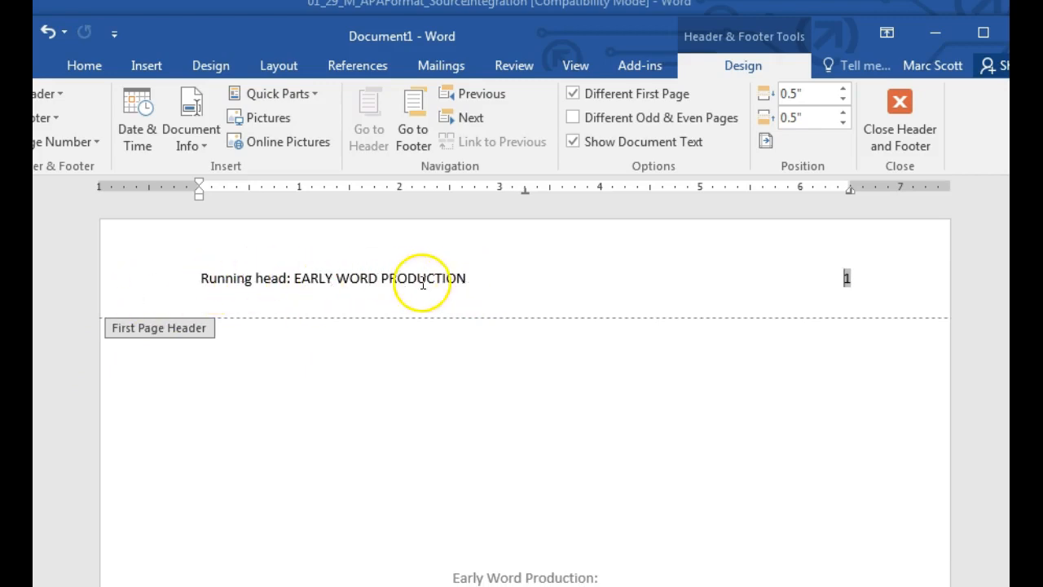
{"action": "left_click_drag", "start_coordinate": [467, 279], "coordinate": [322, 279]}
{"action": "key", "text": "ctrl+c"}
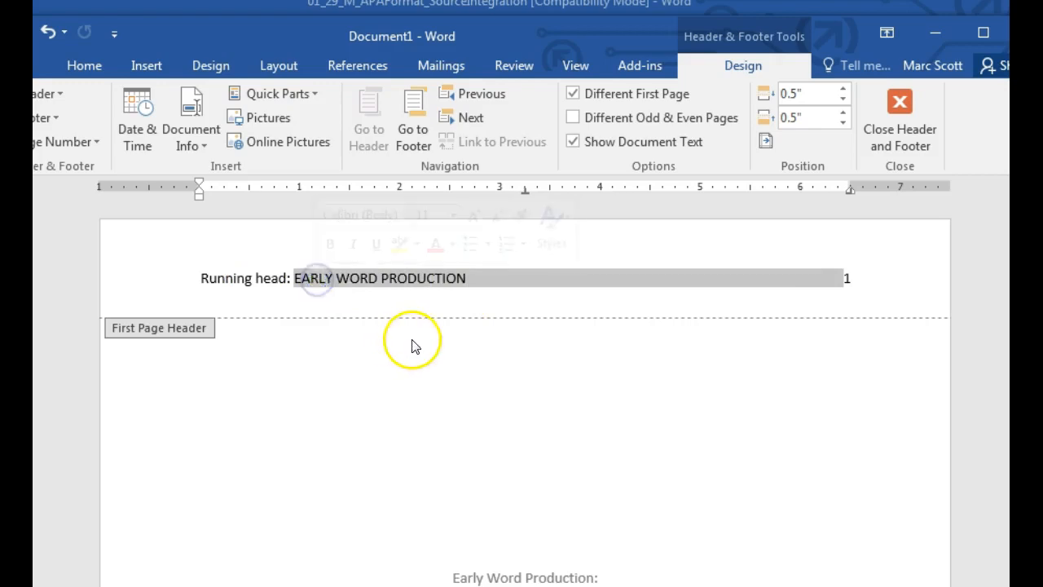
{"action": "left_click", "coordinate": [417, 332]}
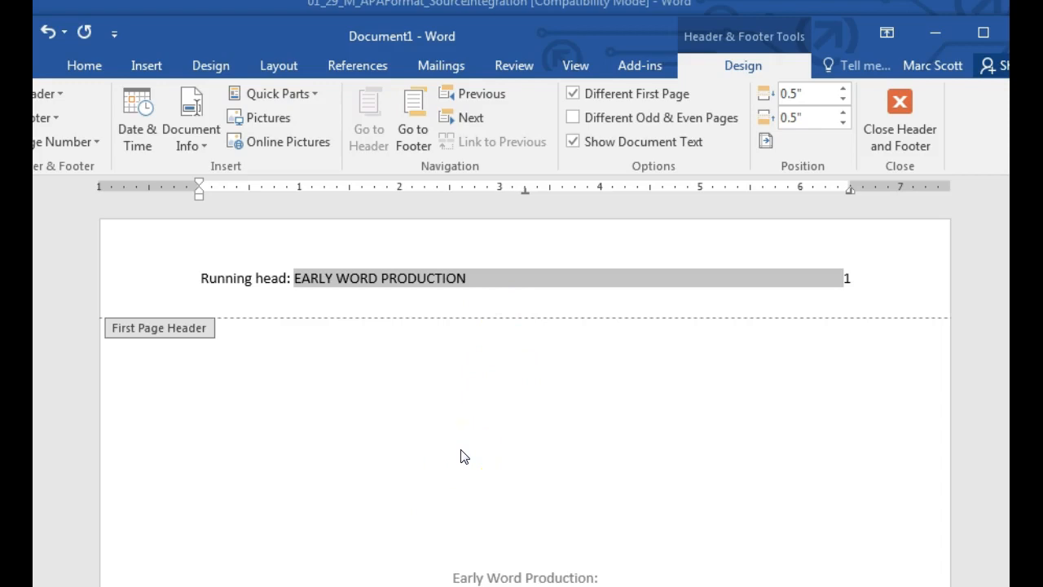
Step: Paste 'EARLY WORD PRODUCTION' into page 2's header beside page number 2, then return to the body
{"action": "scroll", "coordinate": [460, 456], "scroll_direction": "down", "scroll_amount": 10}
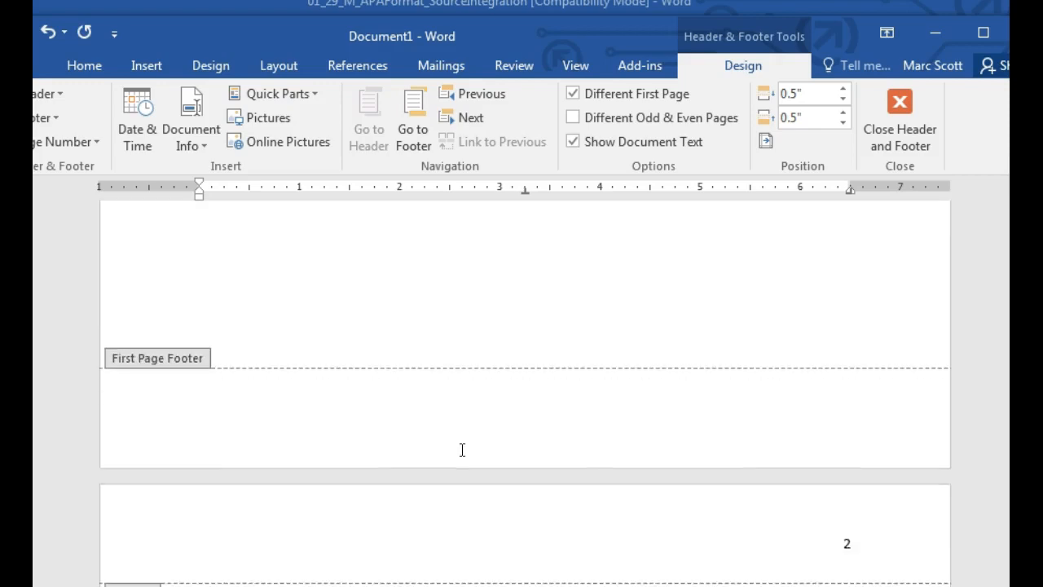
{"action": "scroll", "coordinate": [462, 450], "scroll_direction": "down", "scroll_amount": 3}
{"action": "scroll", "coordinate": [461, 456], "scroll_direction": "down", "scroll_amount": 3}
{"action": "scroll", "coordinate": [461, 449], "scroll_direction": "up", "scroll_amount": 1}
{"action": "left_click", "coordinate": [267, 296]}
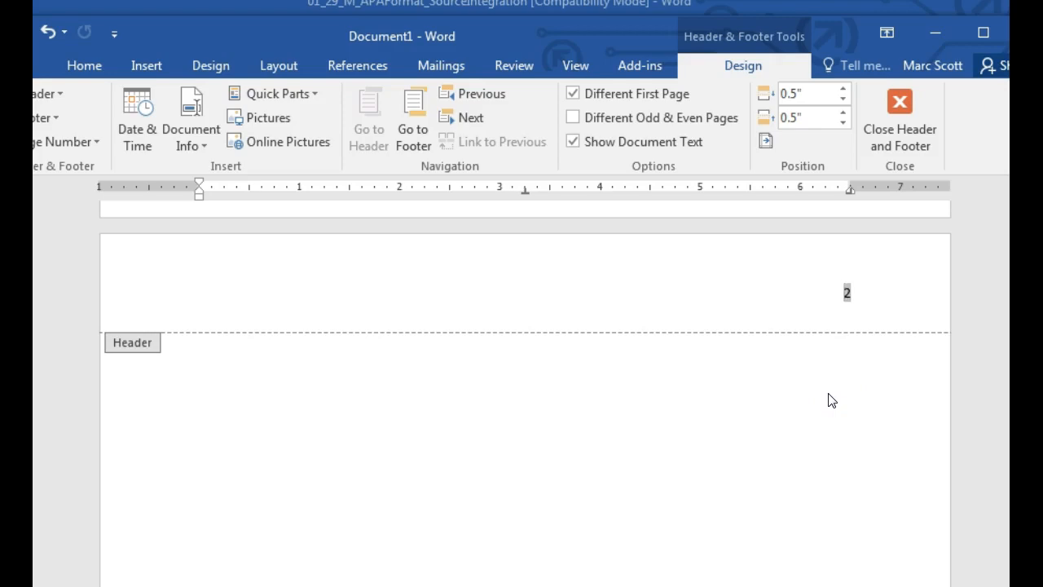
{"action": "left_click", "coordinate": [649, 550]}
{"action": "key", "text": "ctrl+v"}
{"action": "left_click", "coordinate": [570, 295]}
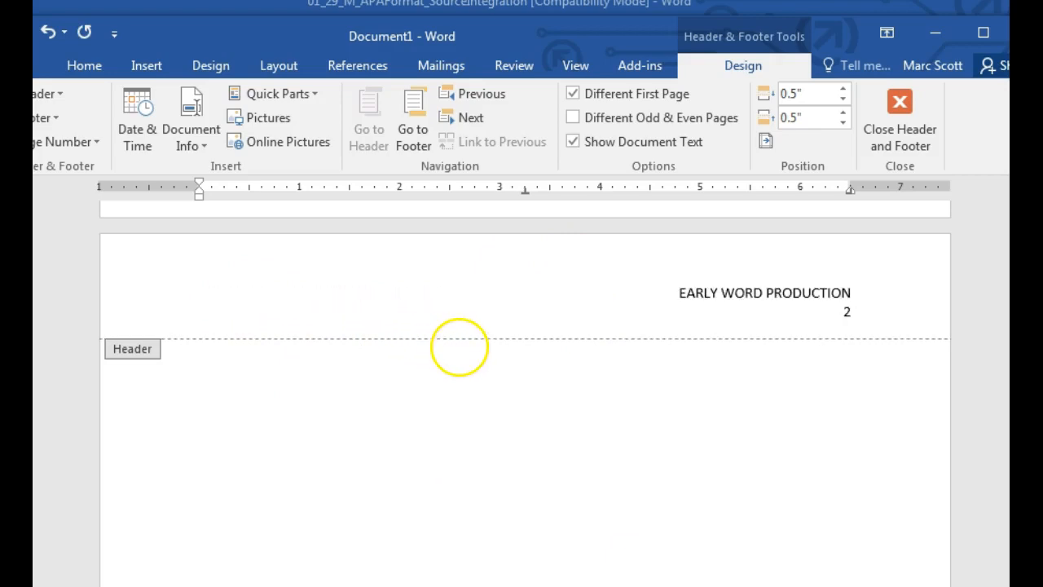
{"action": "key", "text": "BackSpace"}
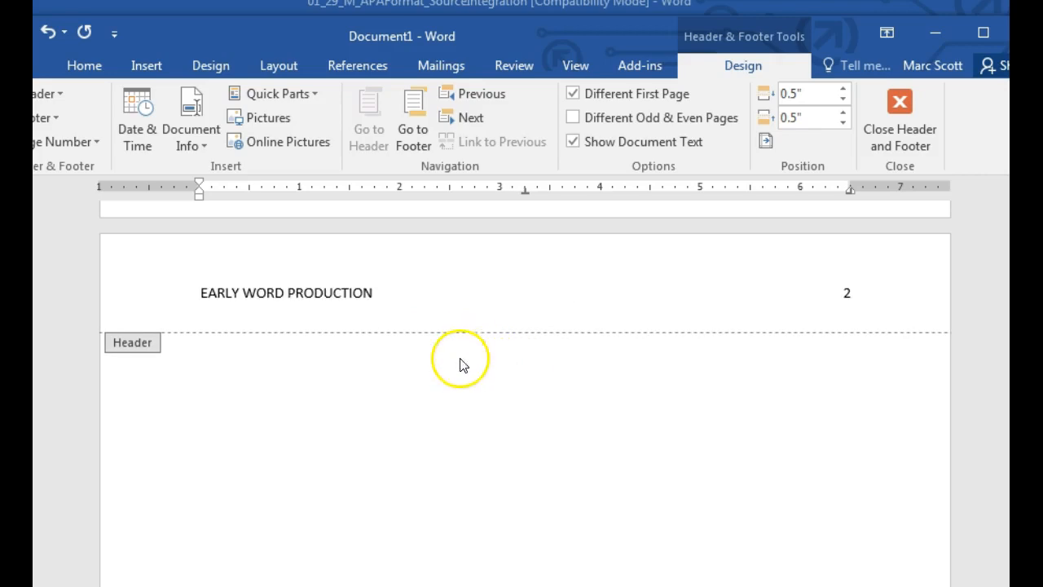
{"action": "left_click", "coordinate": [658, 409]}
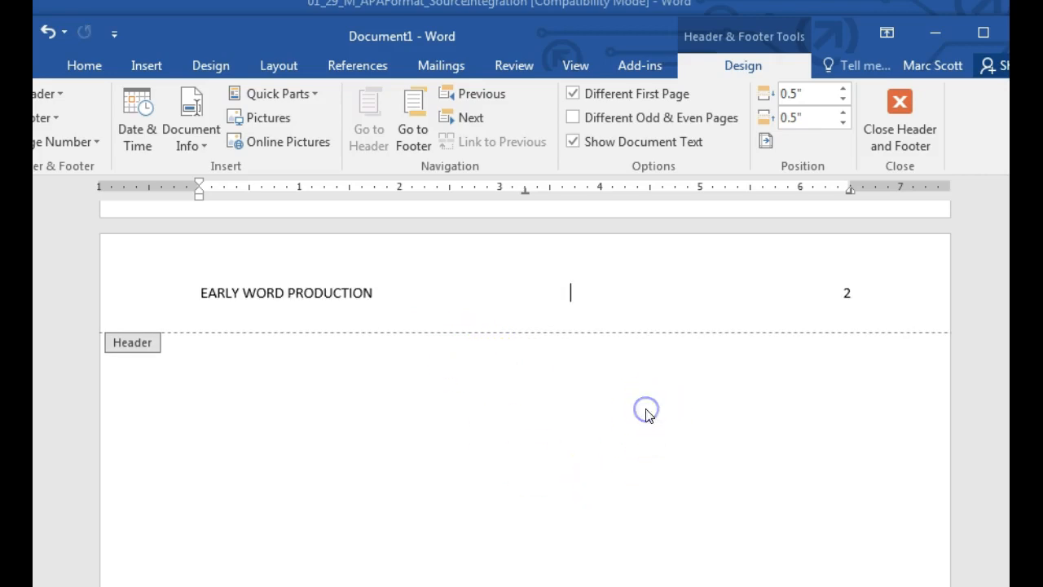
{"action": "double_click", "coordinate": [694, 368]}
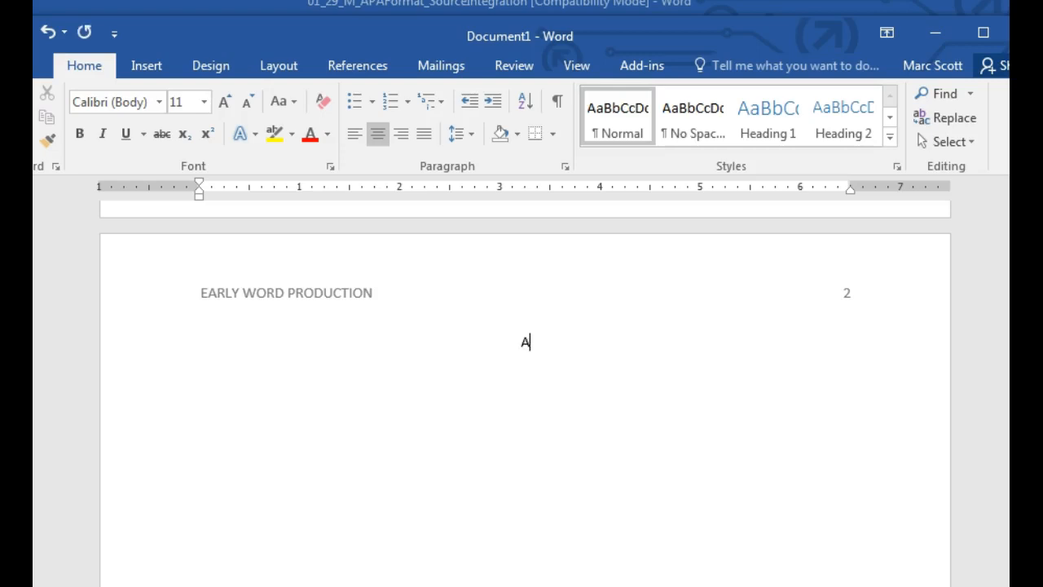
Step: Finish the centred 'Abstract' heading and add the left-aligned line 'Summary of your essay roughly 250 words'
{"action": "type", "text": "ct"}
{"action": "left_click", "coordinate": [354, 133]}
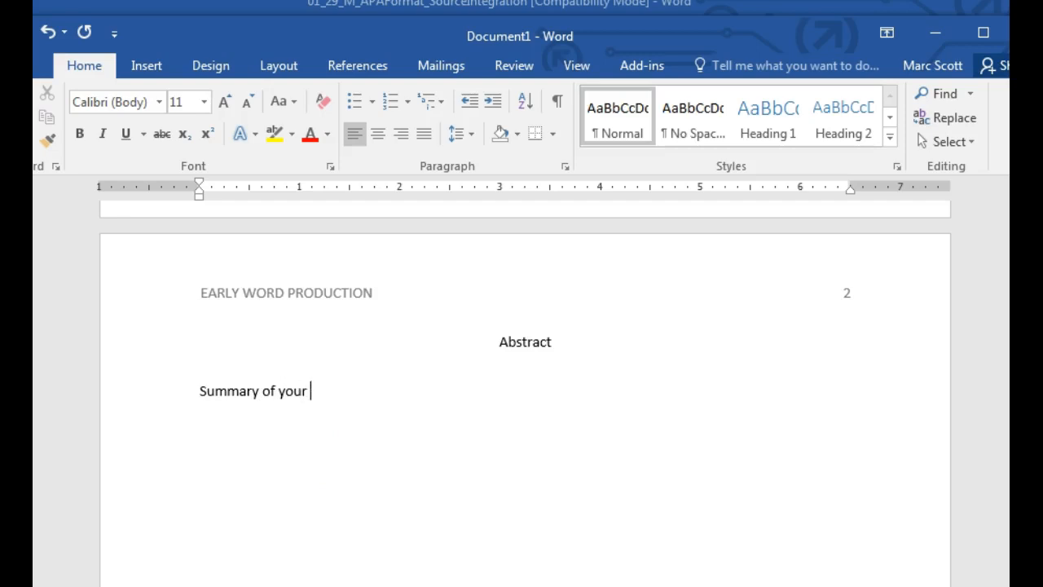
{"action": "type", "text": "roughly 250 words"}
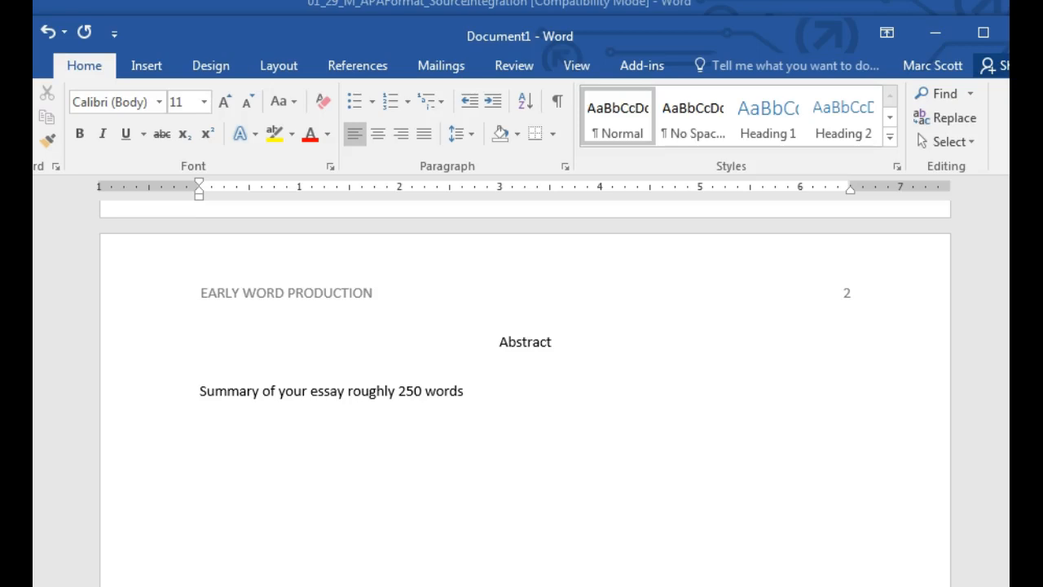
{"action": "scroll", "coordinate": [321, 447], "scroll_direction": "down", "scroll_amount": 10}
{"action": "left_click", "coordinate": [298, 452]}
{"action": "scroll", "coordinate": [299, 453], "scroll_direction": "down", "scroll_amount": 2}
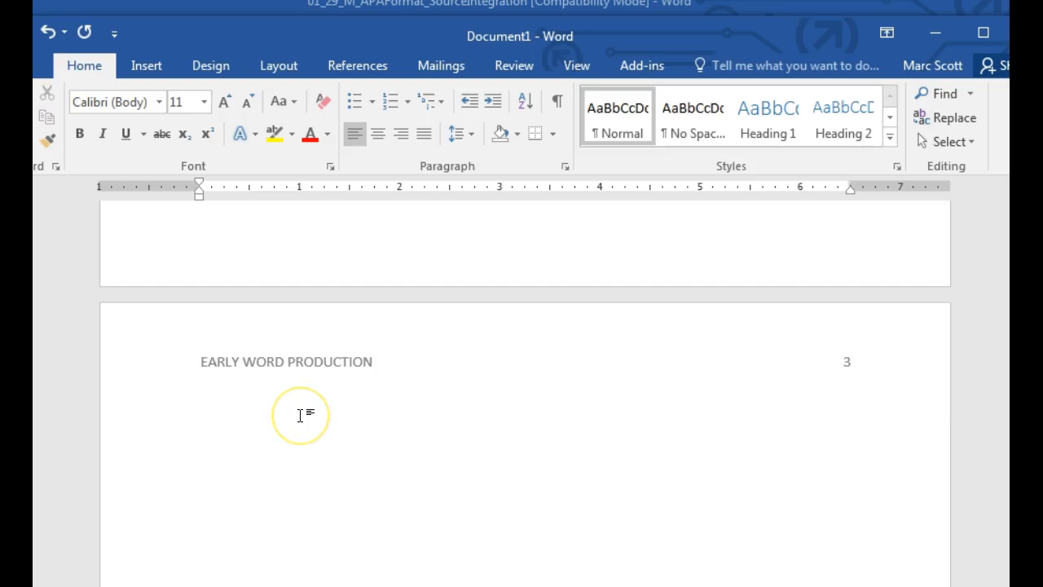
Step: Enter the paper title 'Early Word Production: A Study of One Child's Word Produc…', centered, on page 3
{"action": "type", "text": "Early Word"}
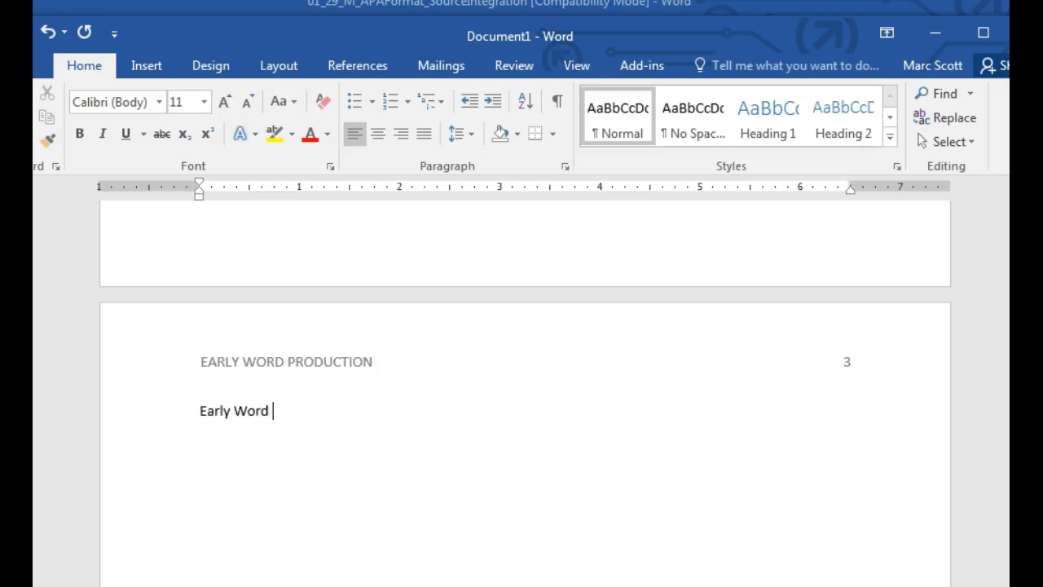
{"action": "type", "text": " Production: A Study of One"}
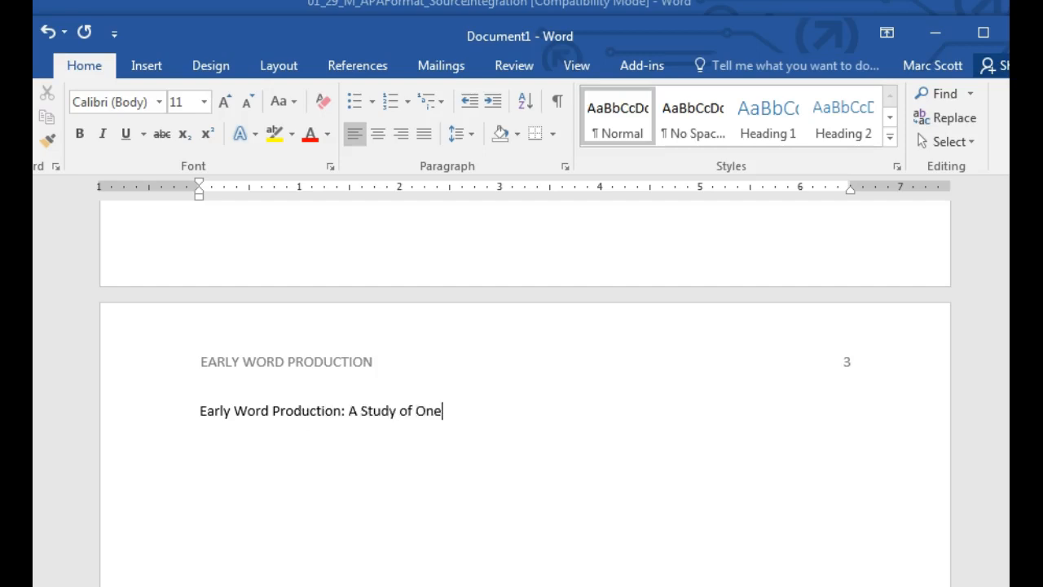
{"action": "type", "text": " Child's Word Productions"}
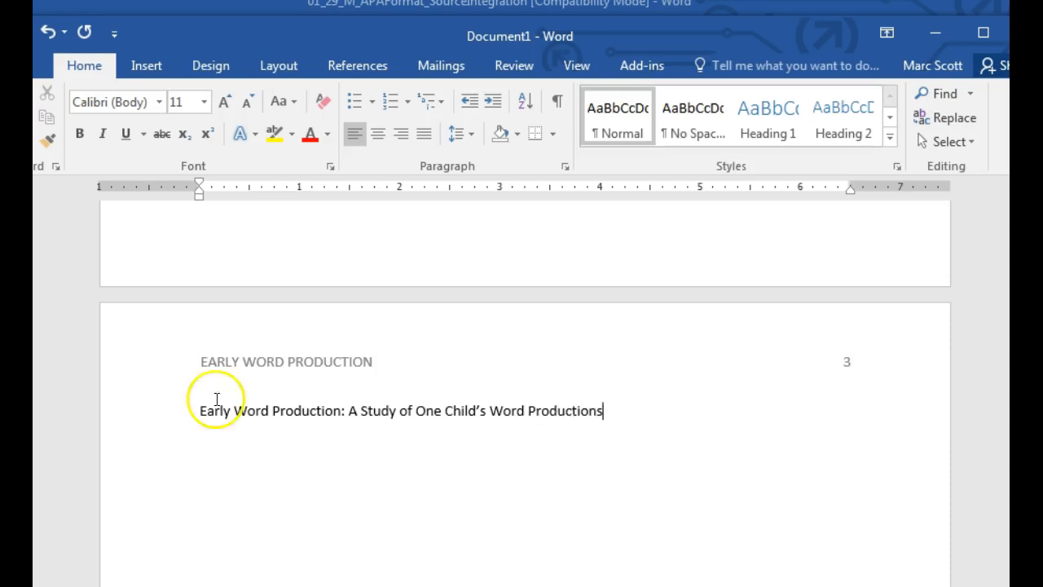
{"action": "left_click", "coordinate": [378, 135]}
{"action": "left_click", "coordinate": [730, 447]}
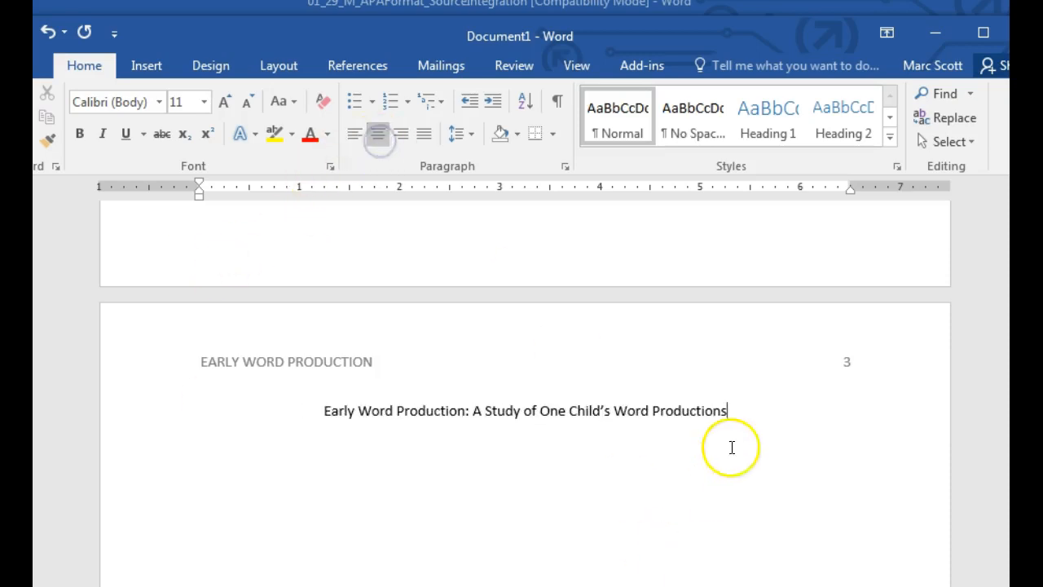
Step: Add a bold, centered 'Introduction' heading on the line below the title
{"action": "key", "text": "Return"}
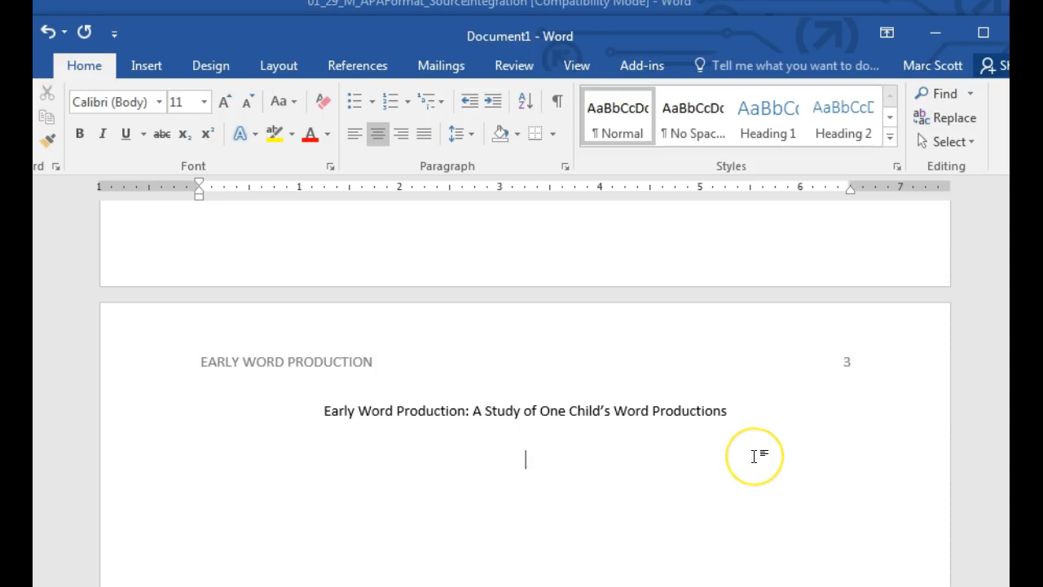
{"action": "type", "text": "Introduction"}
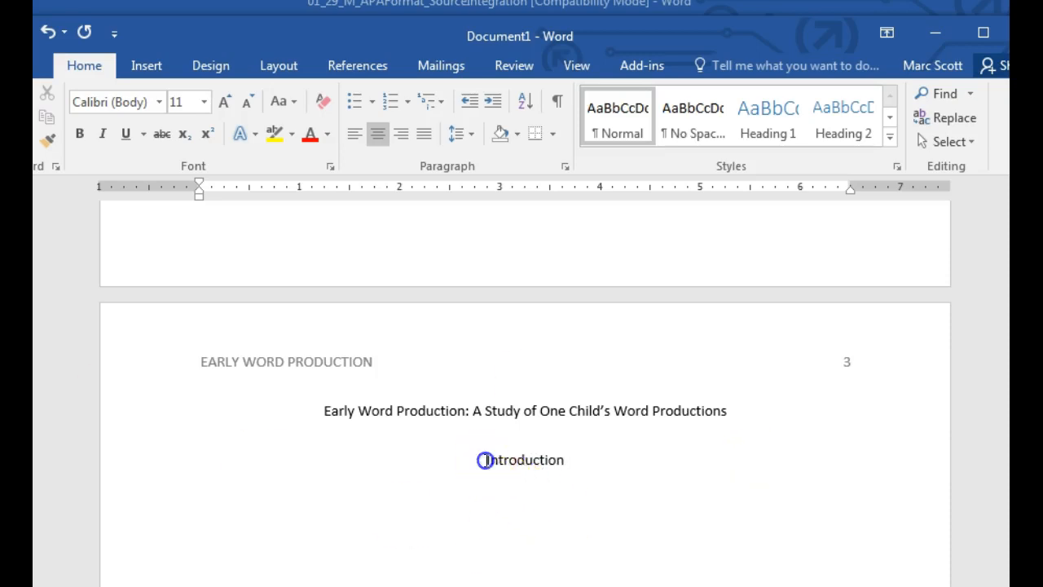
{"action": "left_click_drag", "start_coordinate": [484, 459], "coordinate": [562, 459]}
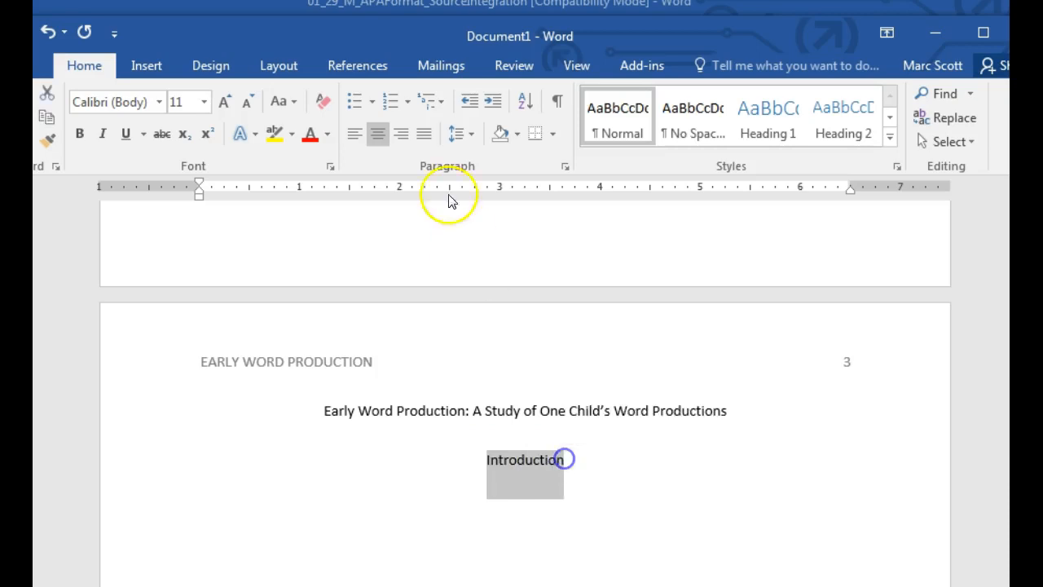
{"action": "left_click", "coordinate": [72, 136]}
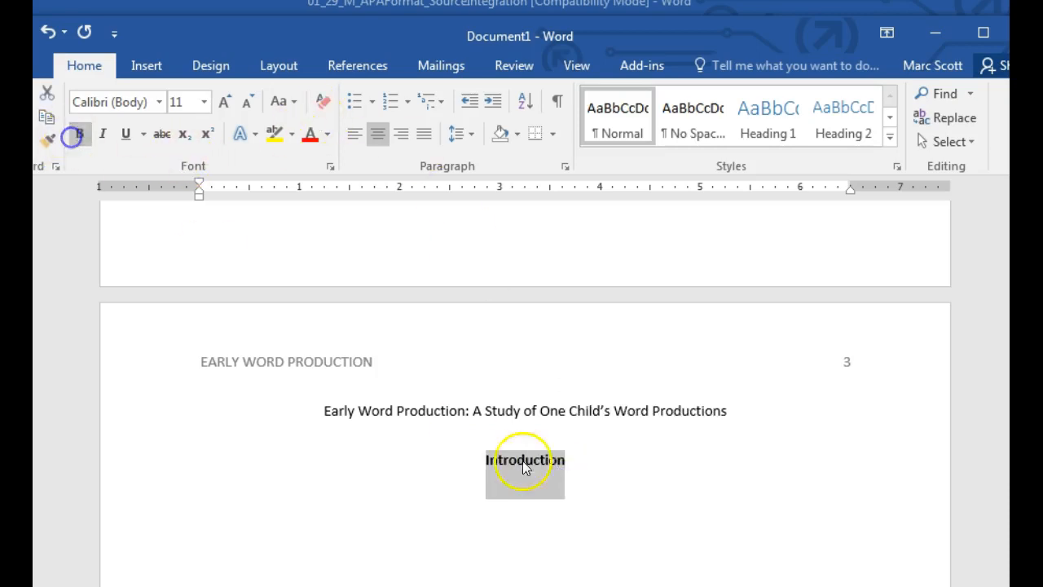
{"action": "left_click", "coordinate": [670, 503]}
Step: Start a plain, non-bold, left-aligned paragraph below the heading, keeping double line spacing
{"action": "key", "text": "Return"}
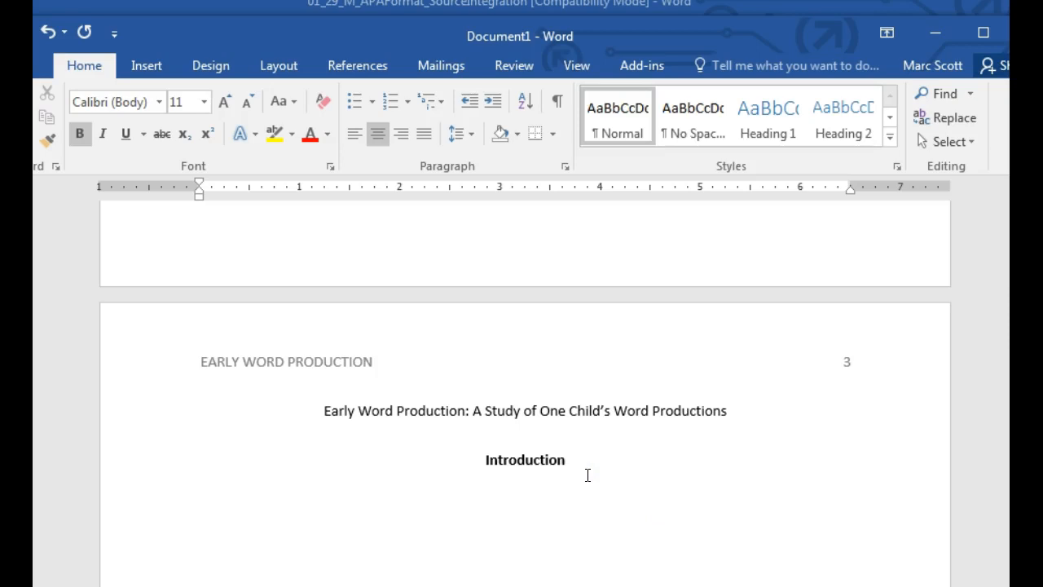
{"action": "key", "text": "ctrl+l"}
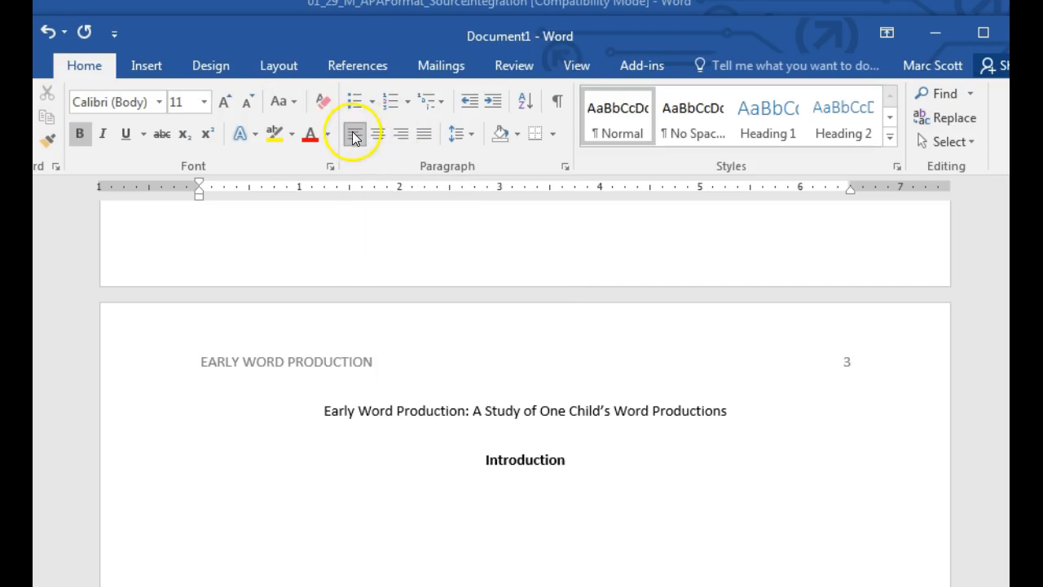
{"action": "left_click", "coordinate": [377, 134]}
{"action": "left_click", "coordinate": [401, 134]}
{"action": "left_click", "coordinate": [355, 135]}
{"action": "left_click", "coordinate": [458, 133]}
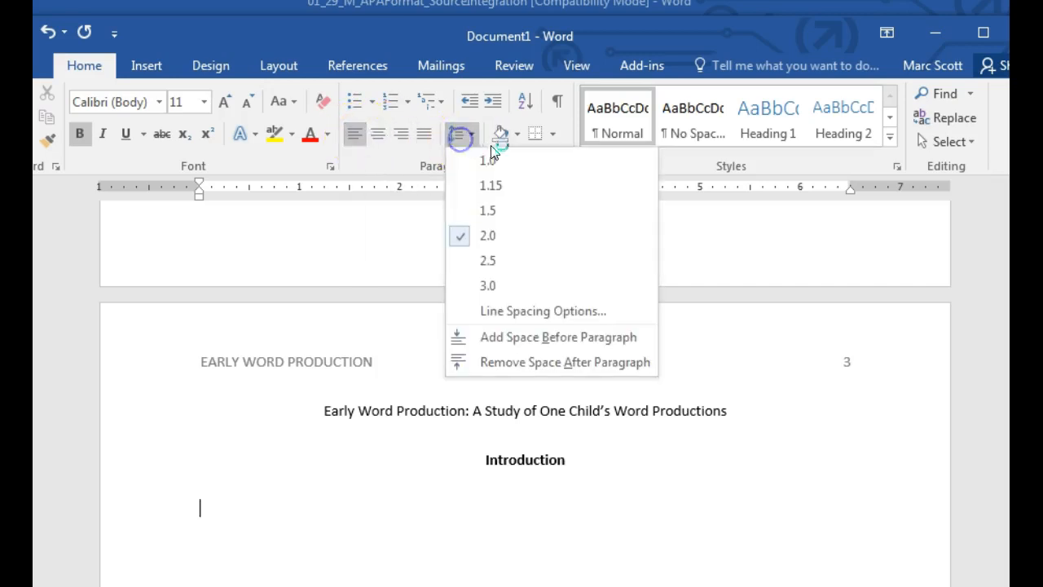
{"action": "left_click", "coordinate": [513, 236]}
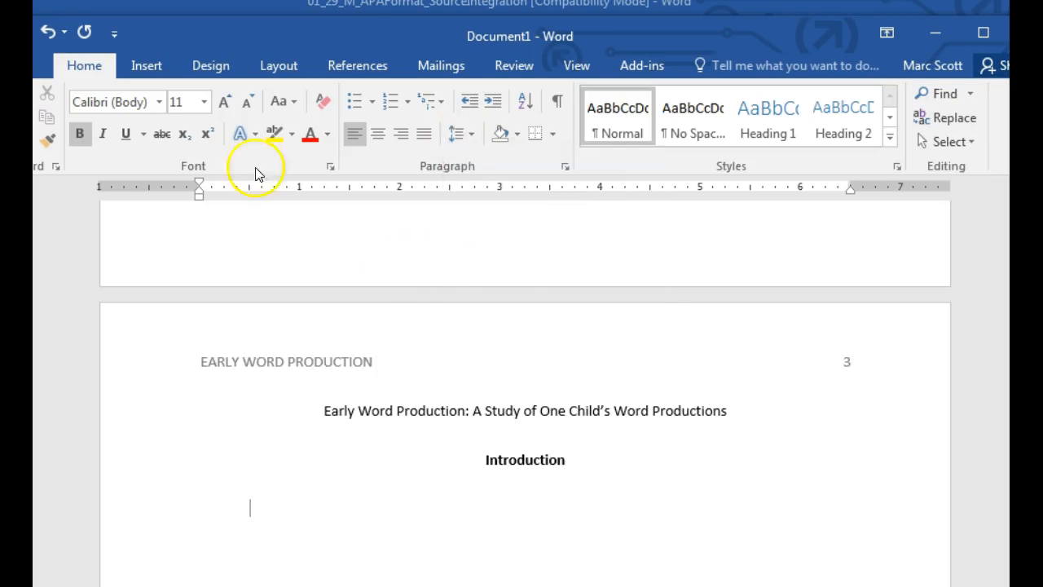
{"action": "left_click", "coordinate": [79, 133]}
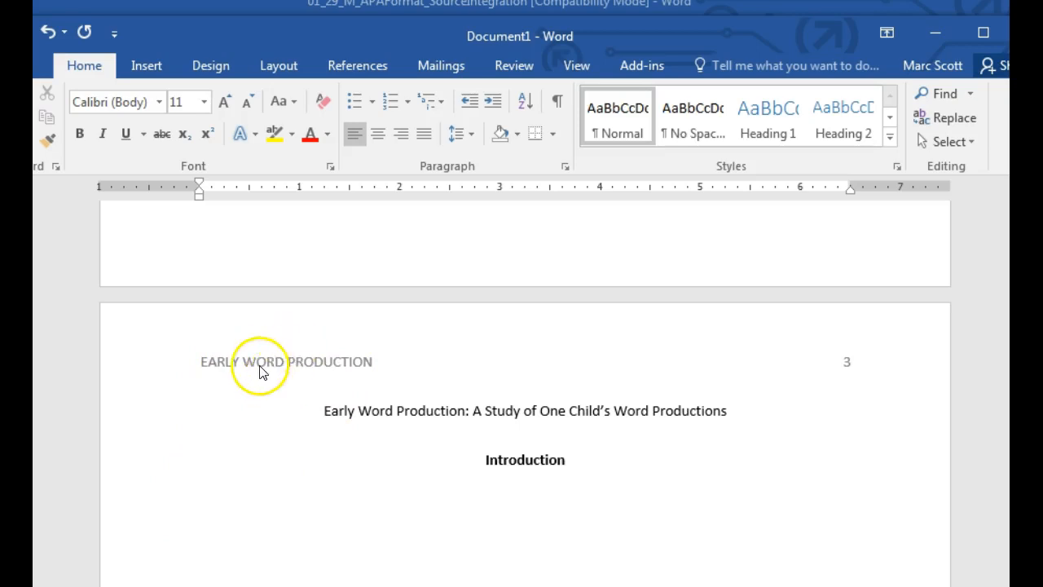
{"action": "scroll", "coordinate": [273, 376], "scroll_direction": "up", "scroll_amount": 5}
{"action": "scroll", "coordinate": [275, 372], "scroll_direction": "up", "scroll_amount": 3}
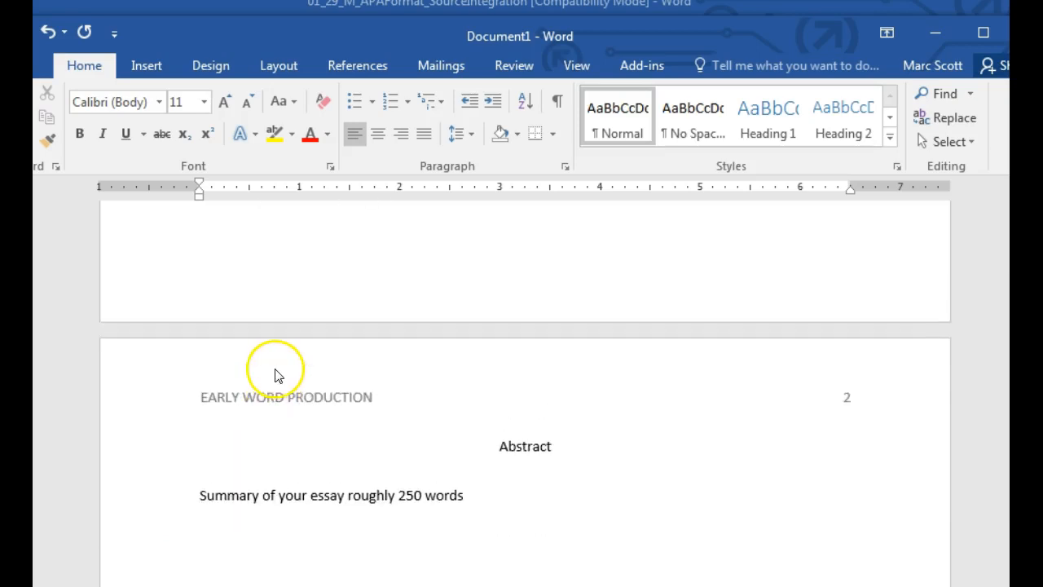
{"action": "scroll", "coordinate": [298, 418], "scroll_direction": "up", "scroll_amount": 5}
{"action": "scroll", "coordinate": [300, 412], "scroll_direction": "up", "scroll_amount": 6}
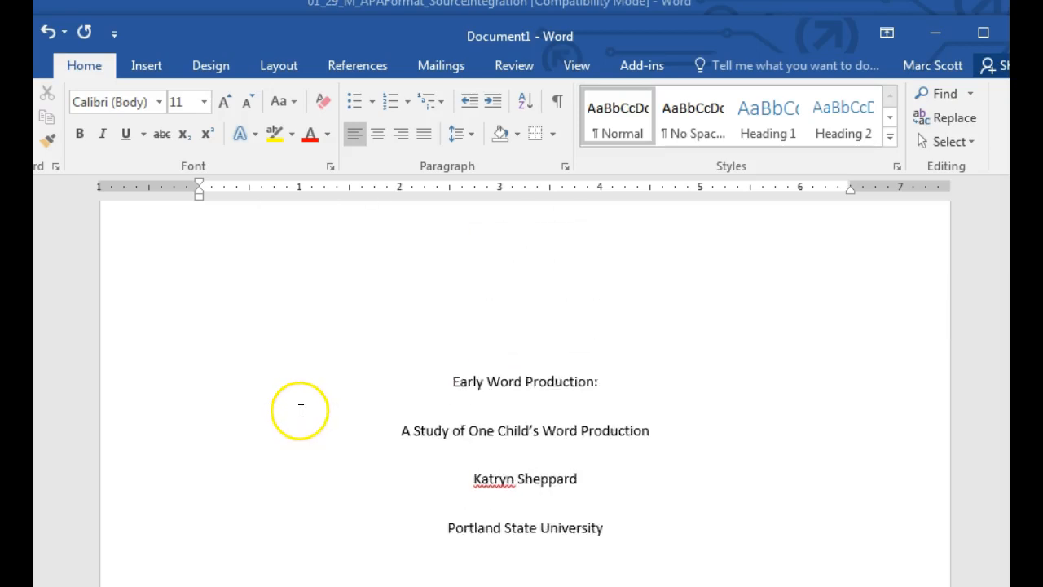
{"action": "scroll", "coordinate": [282, 357], "scroll_direction": "down", "scroll_amount": 15}
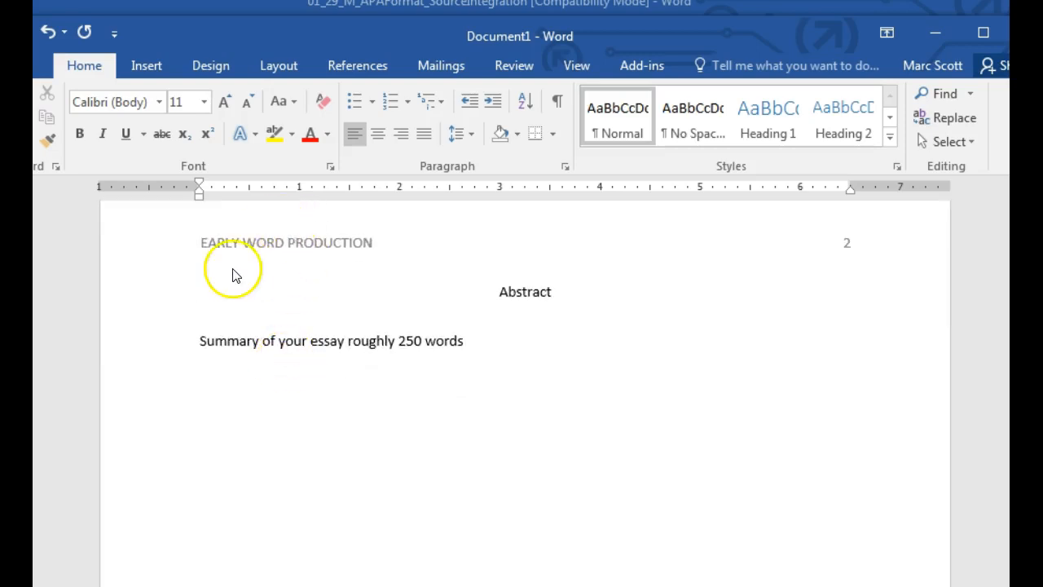
{"action": "scroll", "coordinate": [275, 323], "scroll_direction": "up", "scroll_amount": 1}
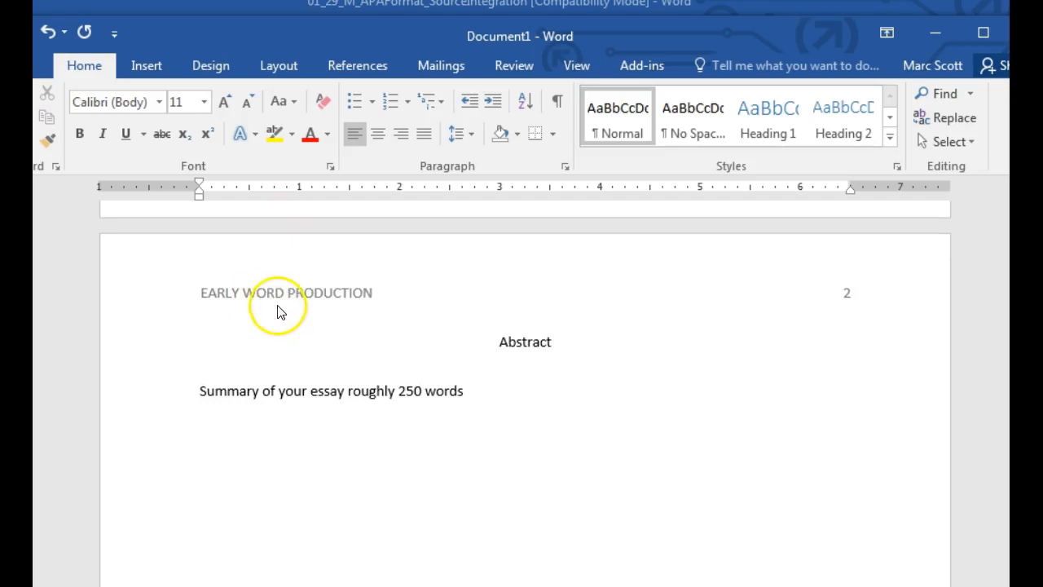